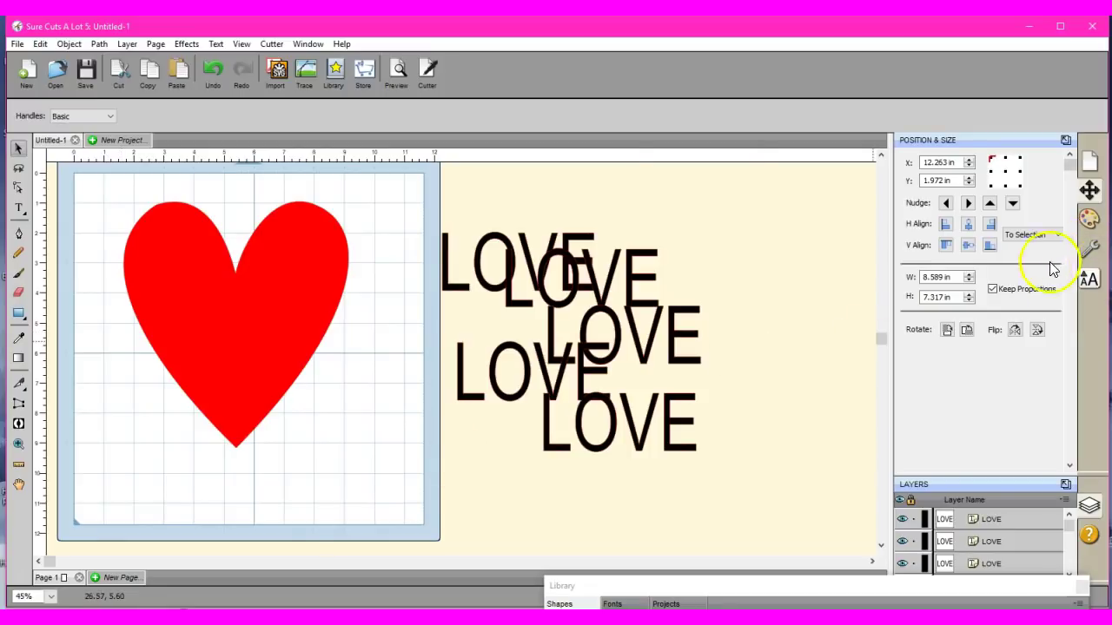
Look through the style settings and Object menu without applying anything
{"action": "left_click", "coordinate": [1092, 250]}
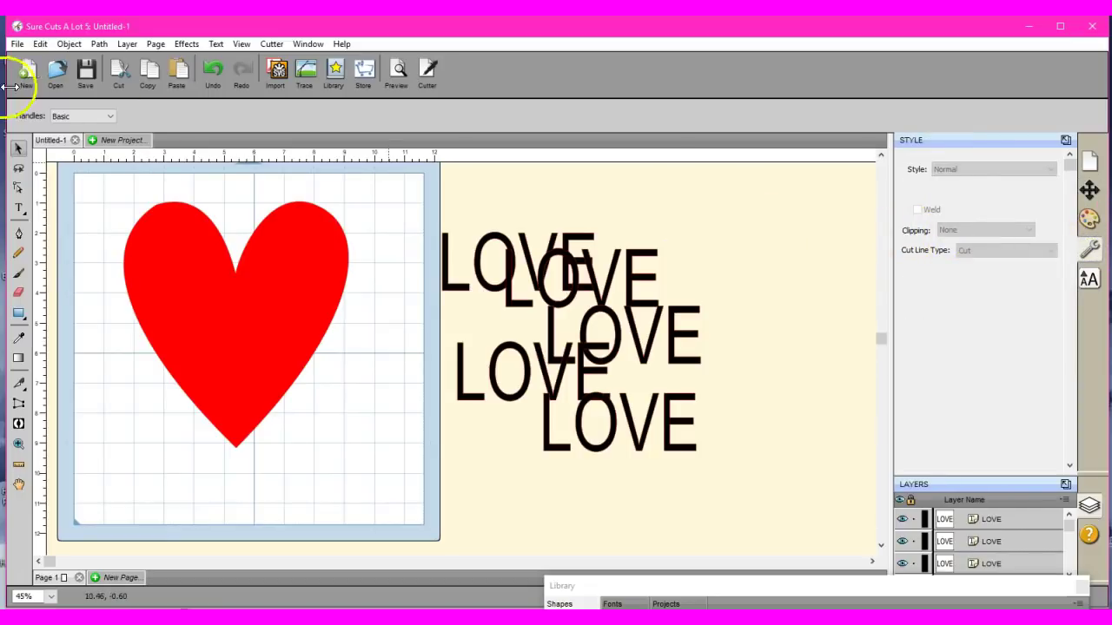
{"action": "left_click", "coordinate": [67, 44]}
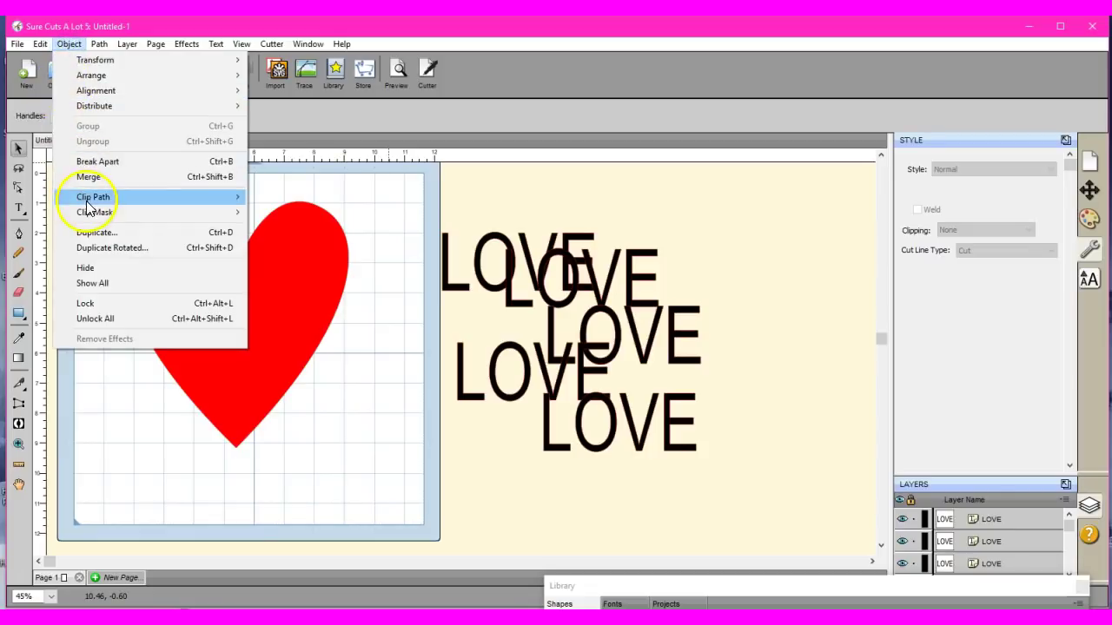
{"action": "mouse_move", "coordinate": [90, 219]}
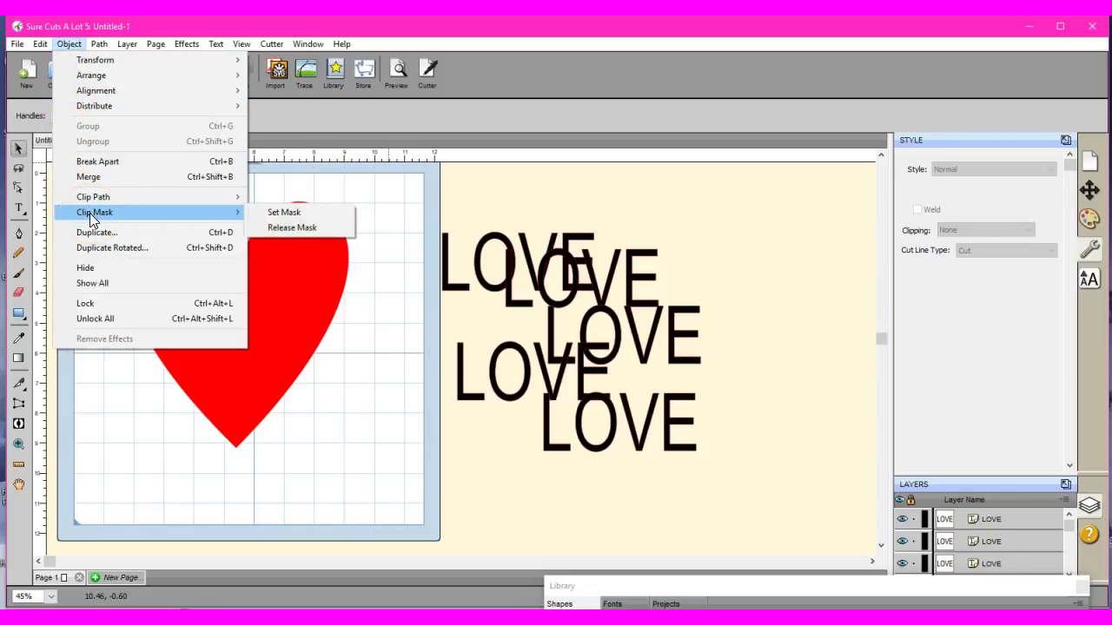
{"action": "left_click", "coordinate": [355, 337]}
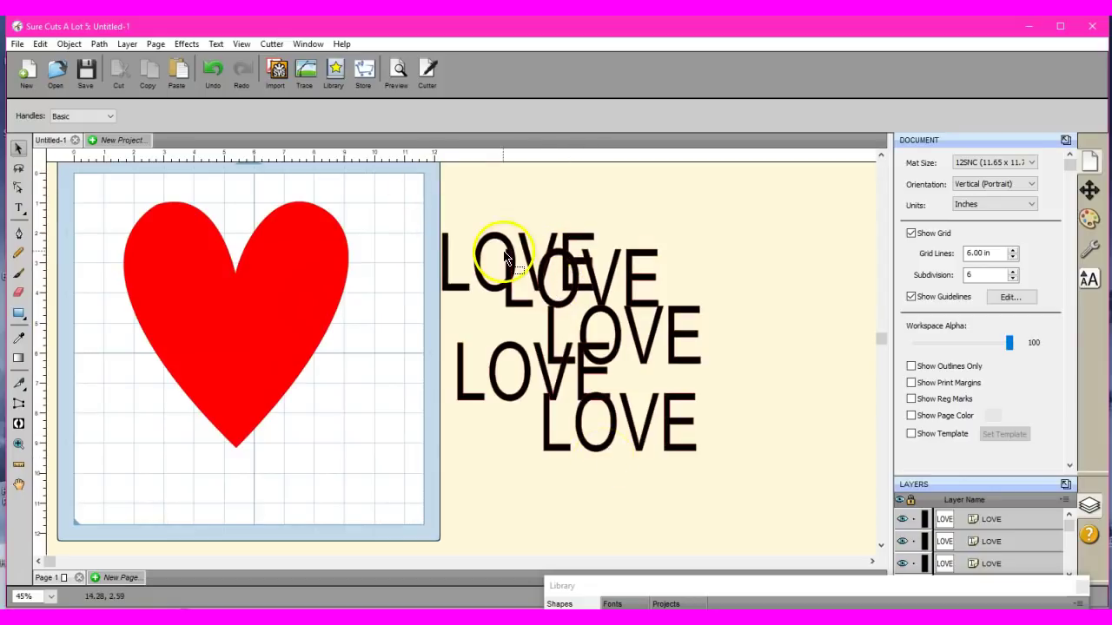
Marquee-select the five LOVE texts, group them, and drag the group onto the red heart
{"action": "left_click", "coordinate": [419, 213]}
{"action": "left_click_drag", "start_coordinate": [419, 213], "coordinate": [747, 528]}
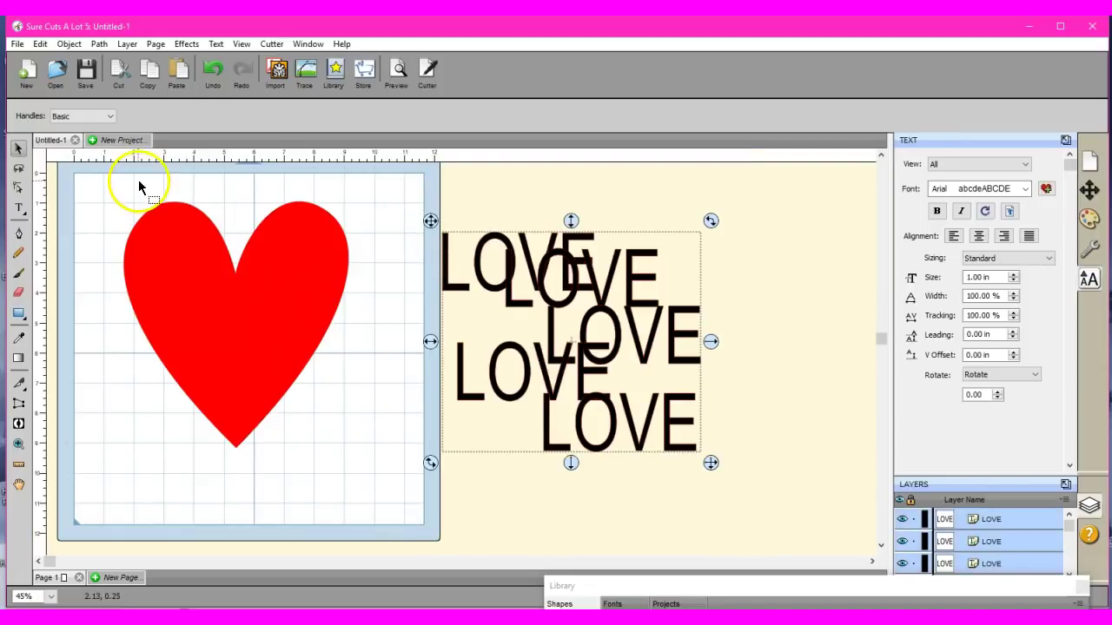
{"action": "left_click", "coordinate": [68, 43]}
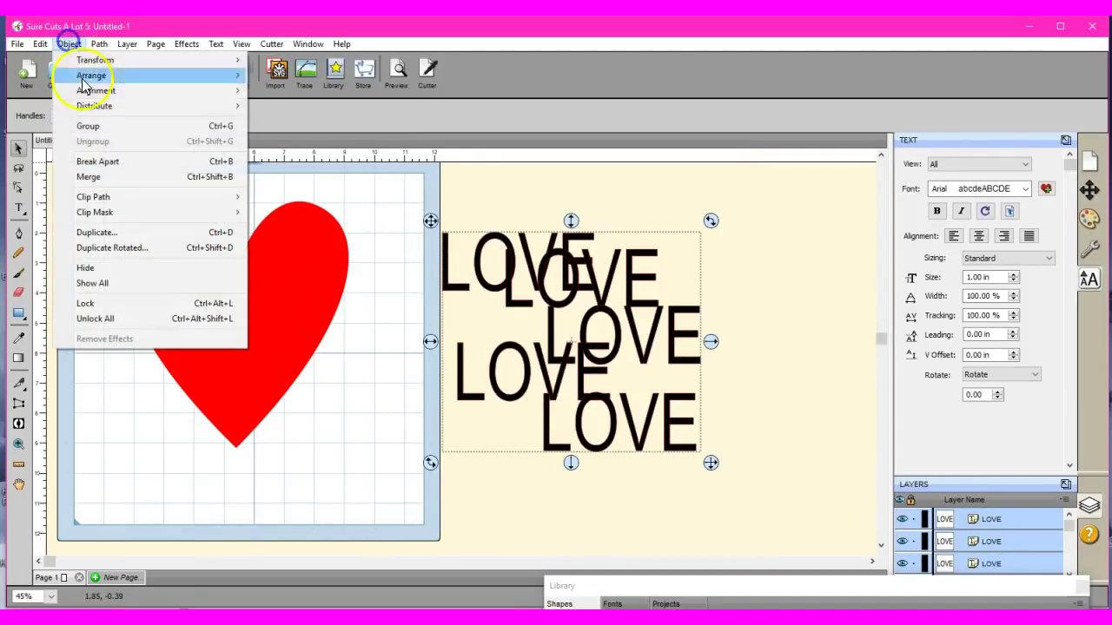
{"action": "left_click", "coordinate": [89, 128]}
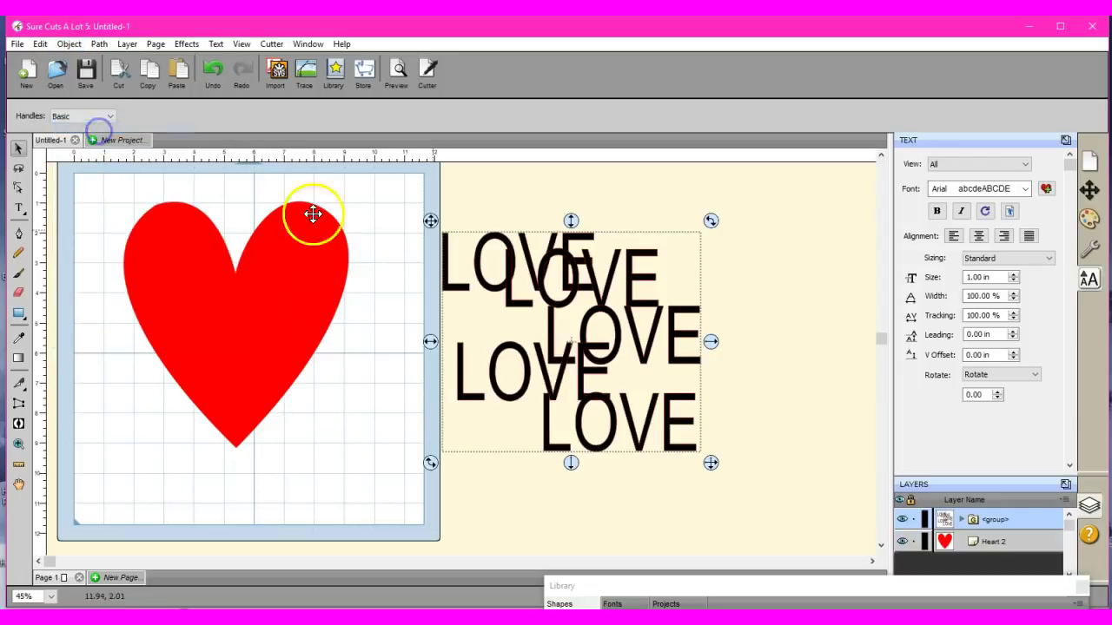
{"action": "left_click_drag", "start_coordinate": [432, 224], "coordinate": [107, 203]}
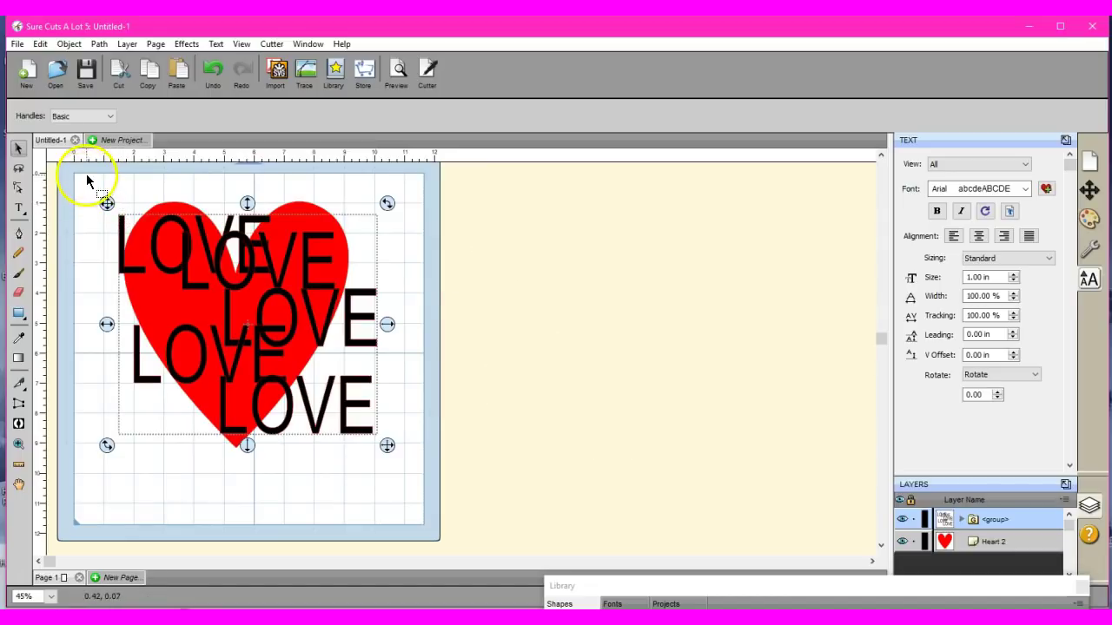
{"action": "left_click", "coordinate": [87, 176]}
In the Style settings, set the LOVE group's Clipping to Path
{"action": "left_click", "coordinate": [267, 243]}
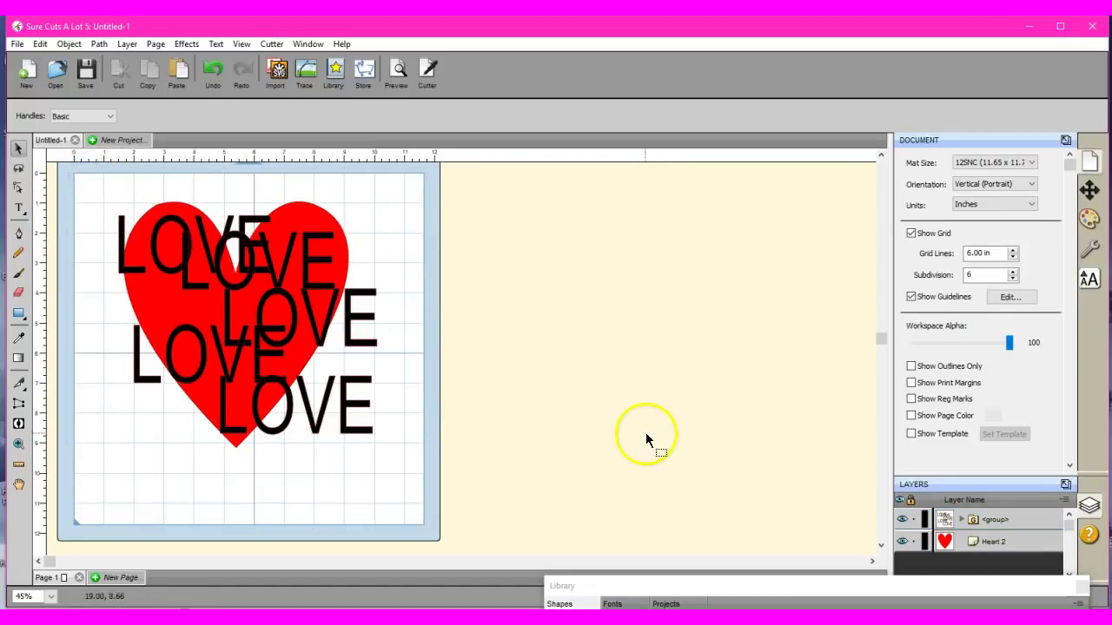
{"action": "left_click", "coordinate": [1090, 252]}
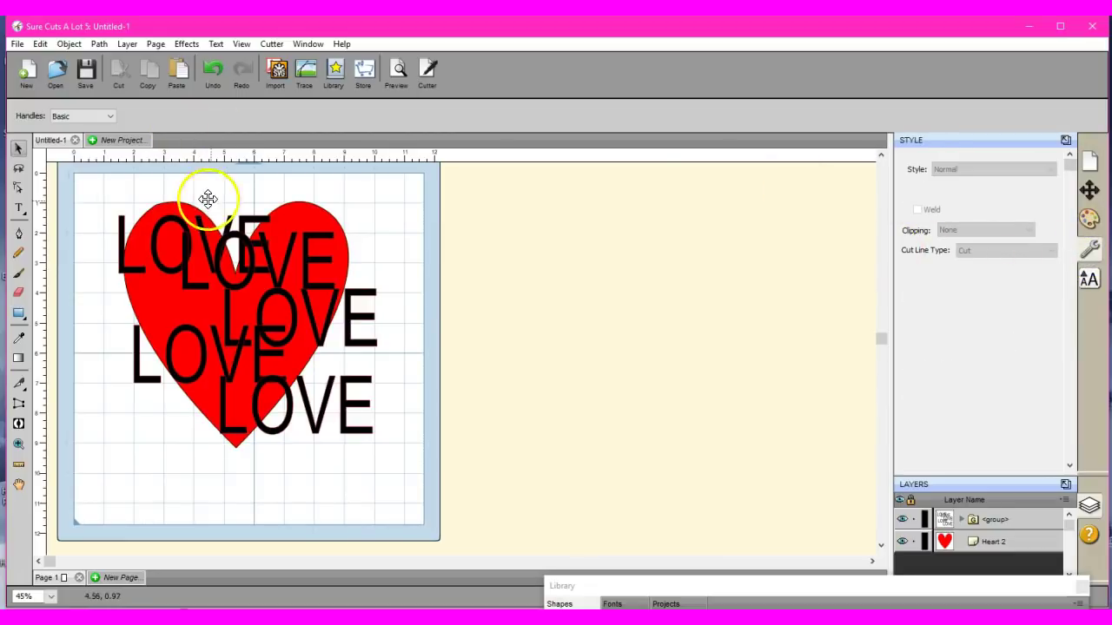
{"action": "left_click", "coordinate": [244, 219]}
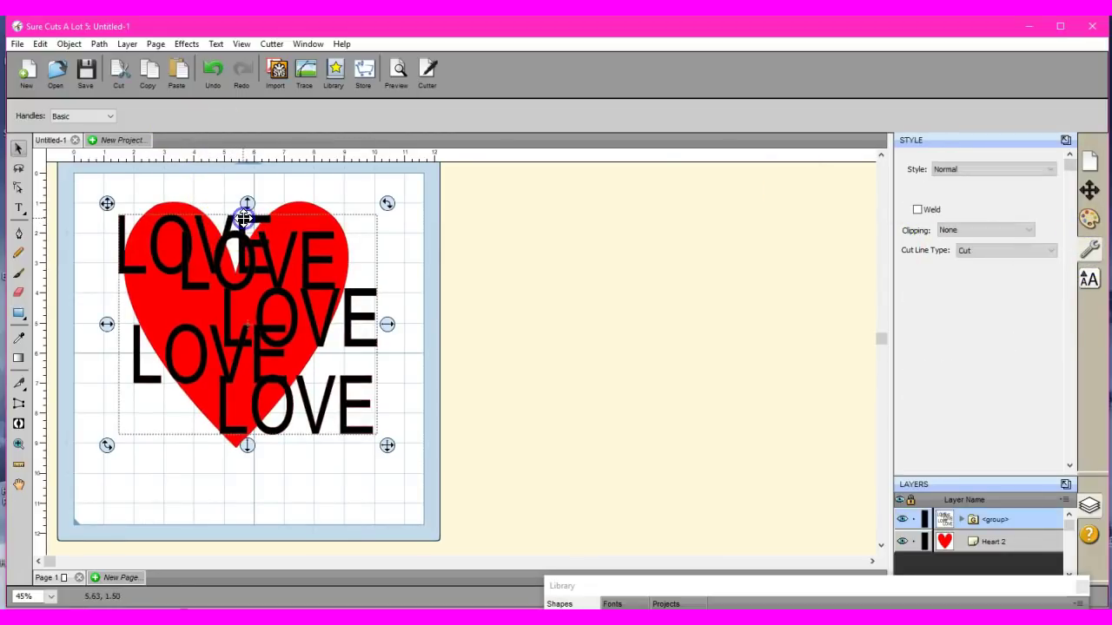
{"action": "left_click", "coordinate": [961, 231]}
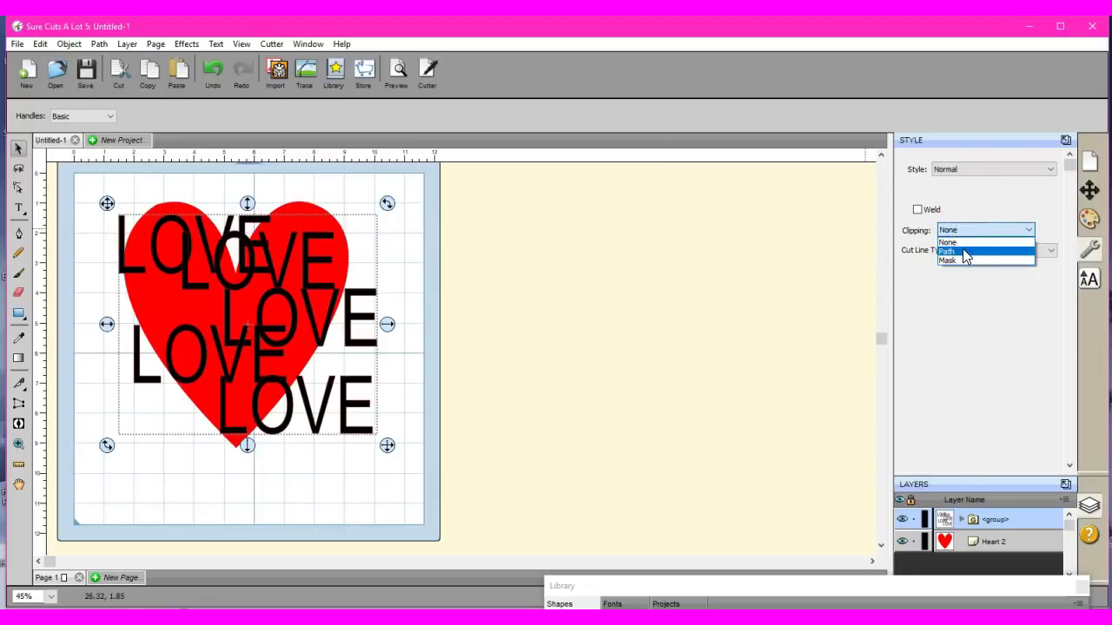
{"action": "left_click", "coordinate": [947, 252]}
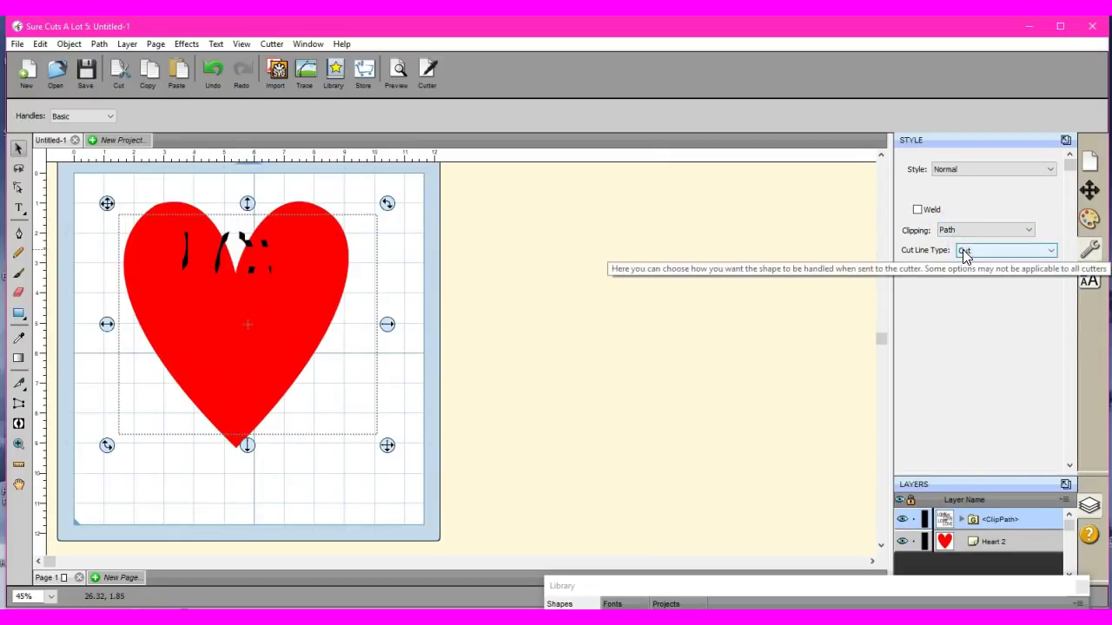
Change Clipping to Mask, then deselect and reselect the group to inspect it
{"action": "left_click", "coordinate": [965, 230]}
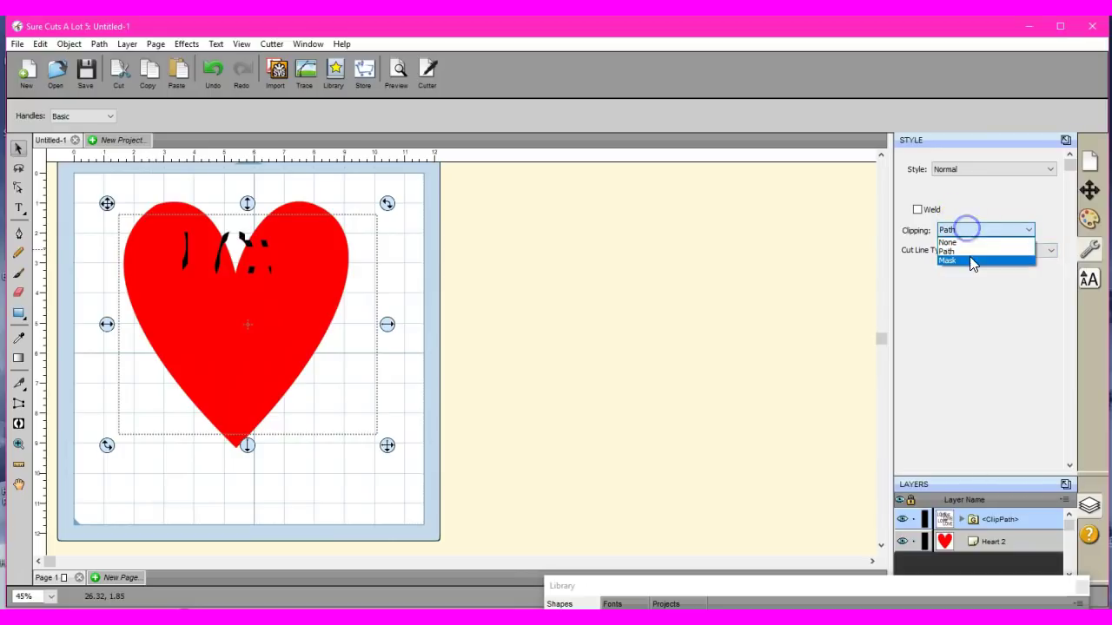
{"action": "left_click", "coordinate": [970, 261]}
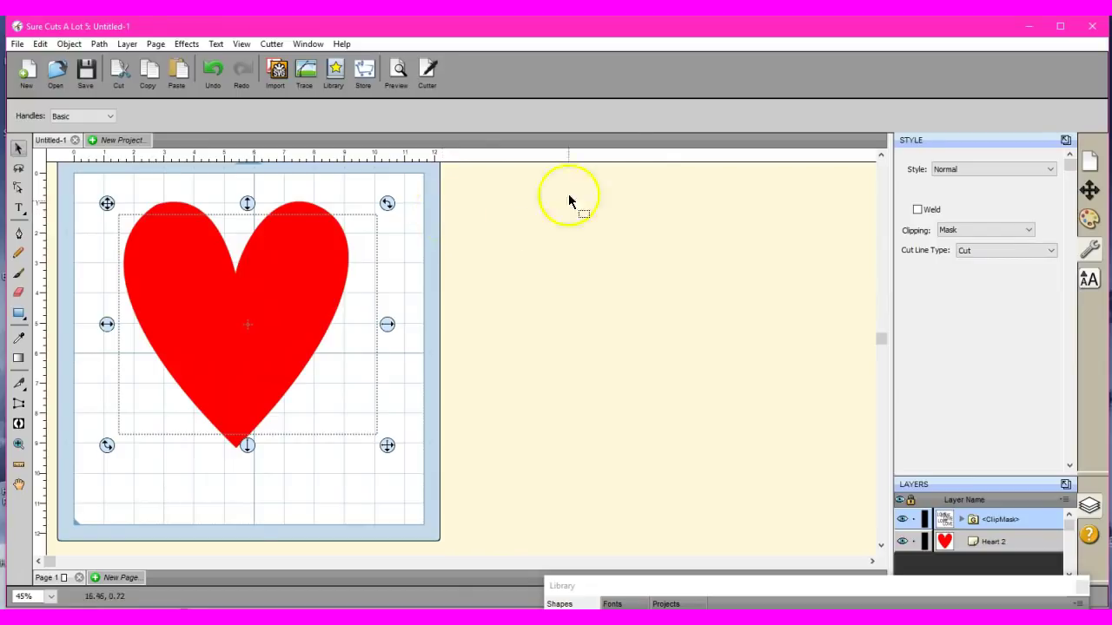
{"action": "left_click", "coordinate": [636, 169]}
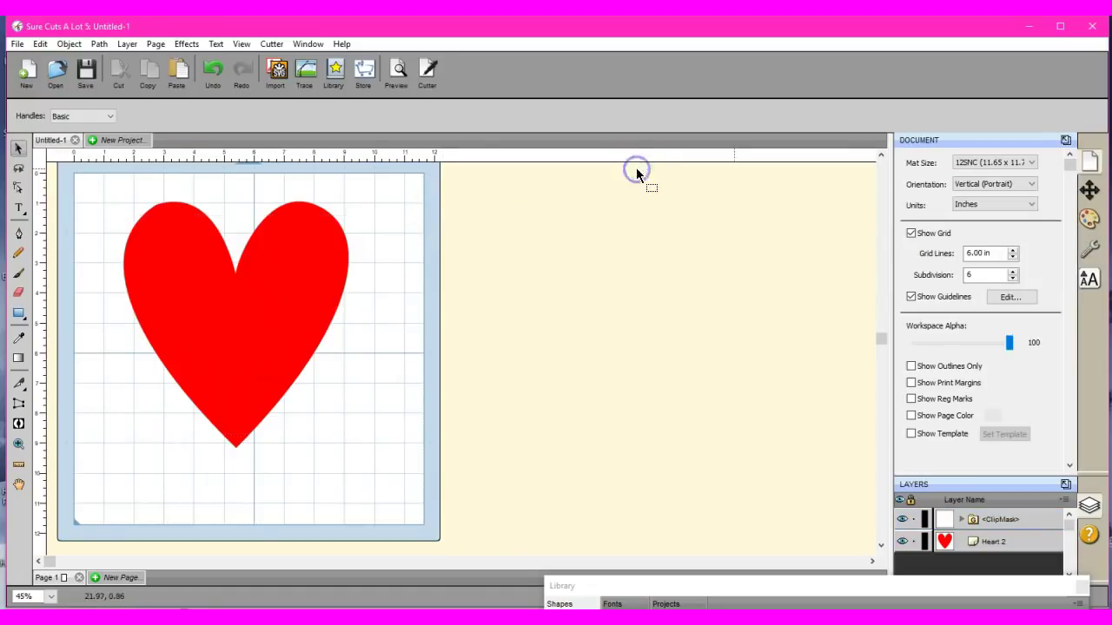
{"action": "left_click", "coordinate": [1089, 248]}
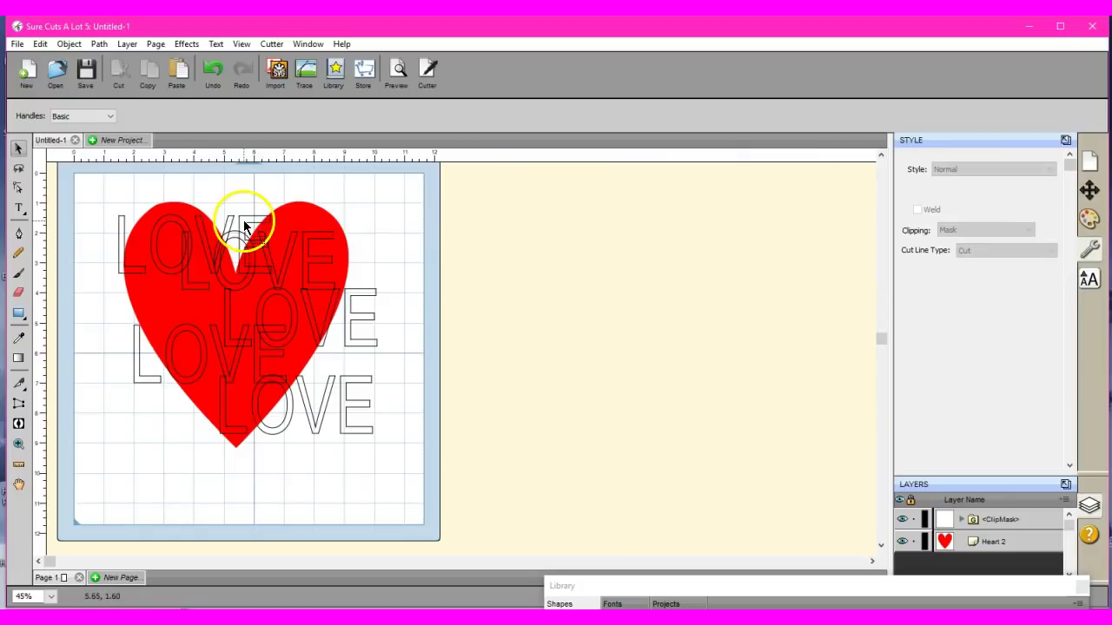
{"action": "left_click", "coordinate": [242, 220]}
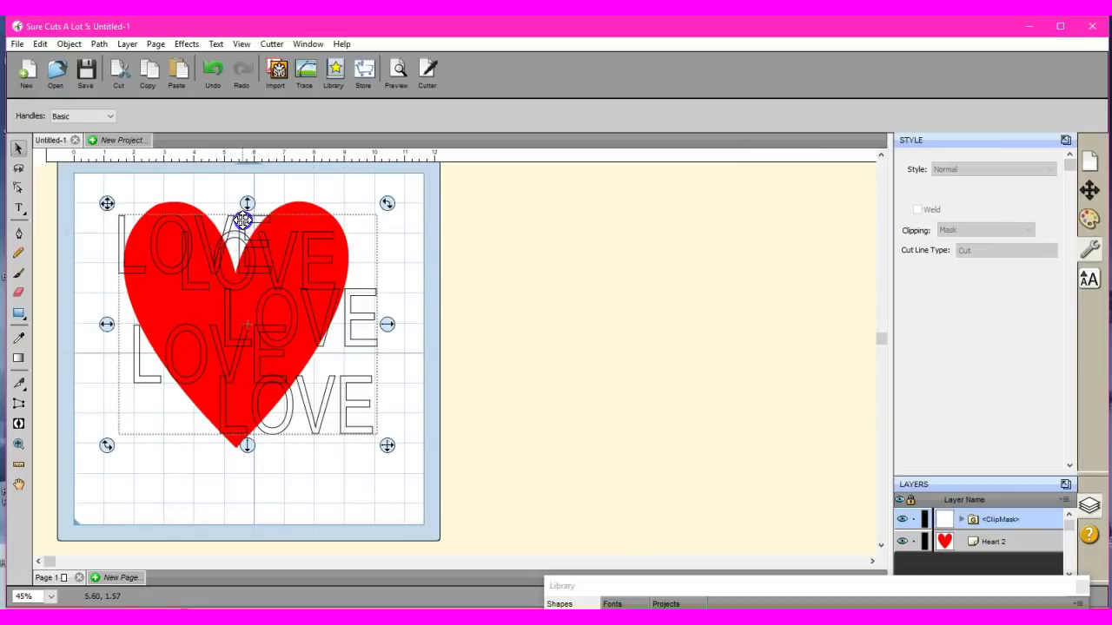
Set Clipping back to None so the LOVE texts reappear
{"action": "left_click", "coordinate": [999, 231]}
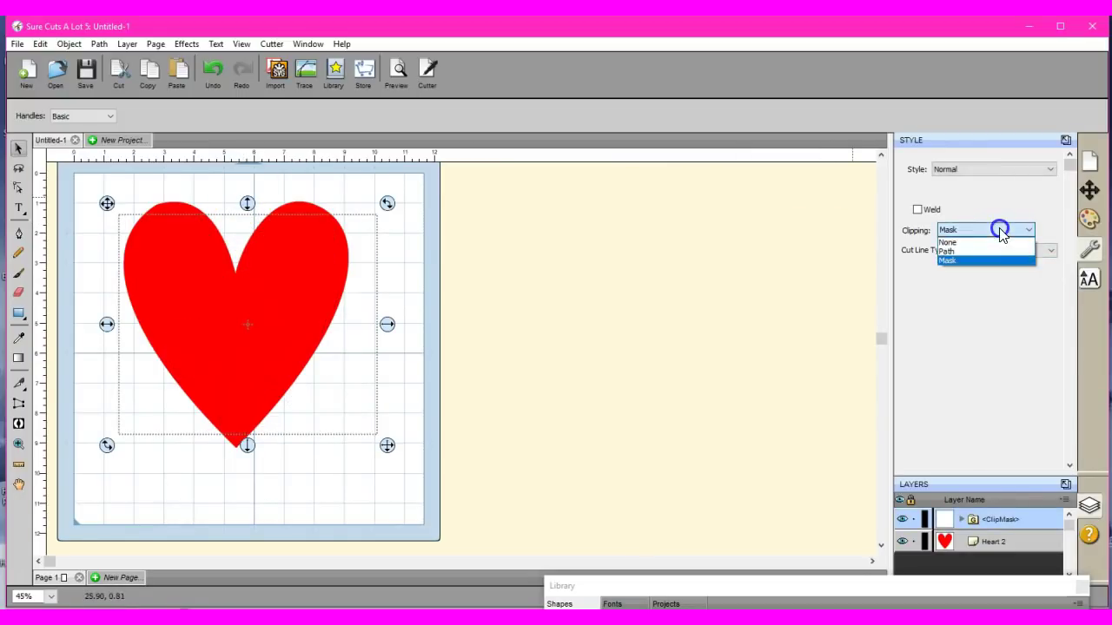
{"action": "left_click", "coordinate": [989, 244]}
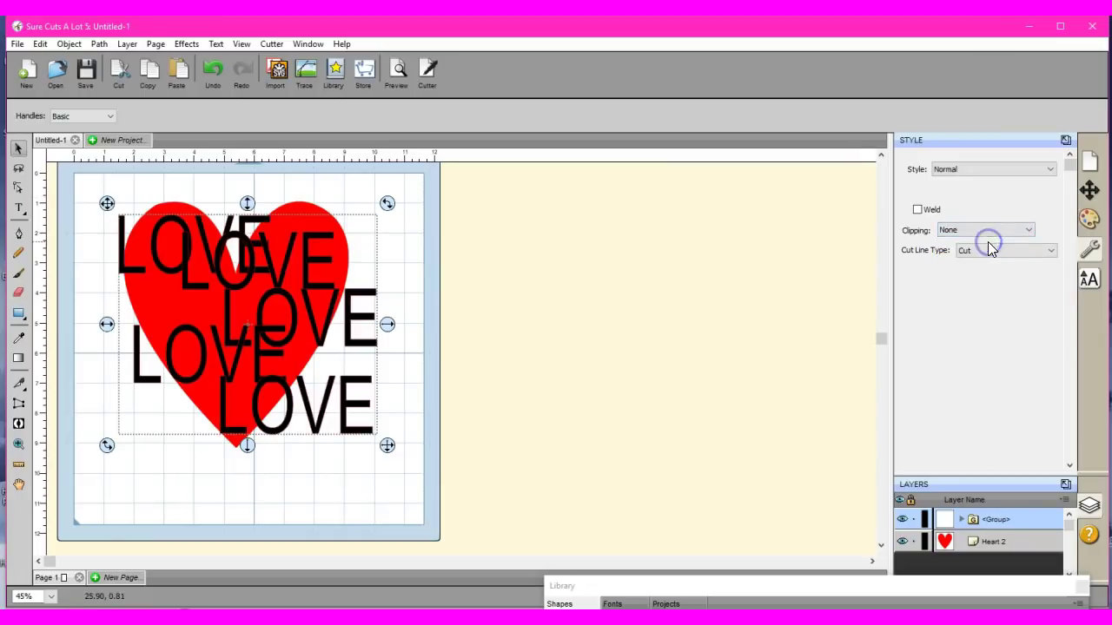
{"action": "left_click", "coordinate": [421, 248]}
Bring the red heart to front over the LOVE texts via Object > Arrange
{"action": "left_click", "coordinate": [308, 218]}
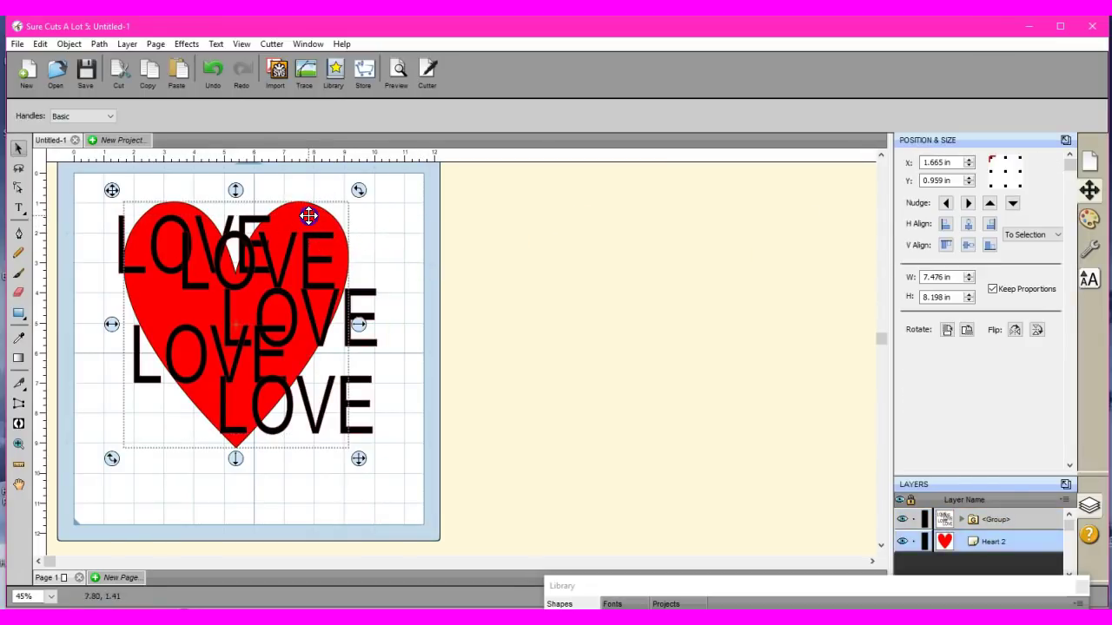
{"action": "left_click", "coordinate": [69, 43]}
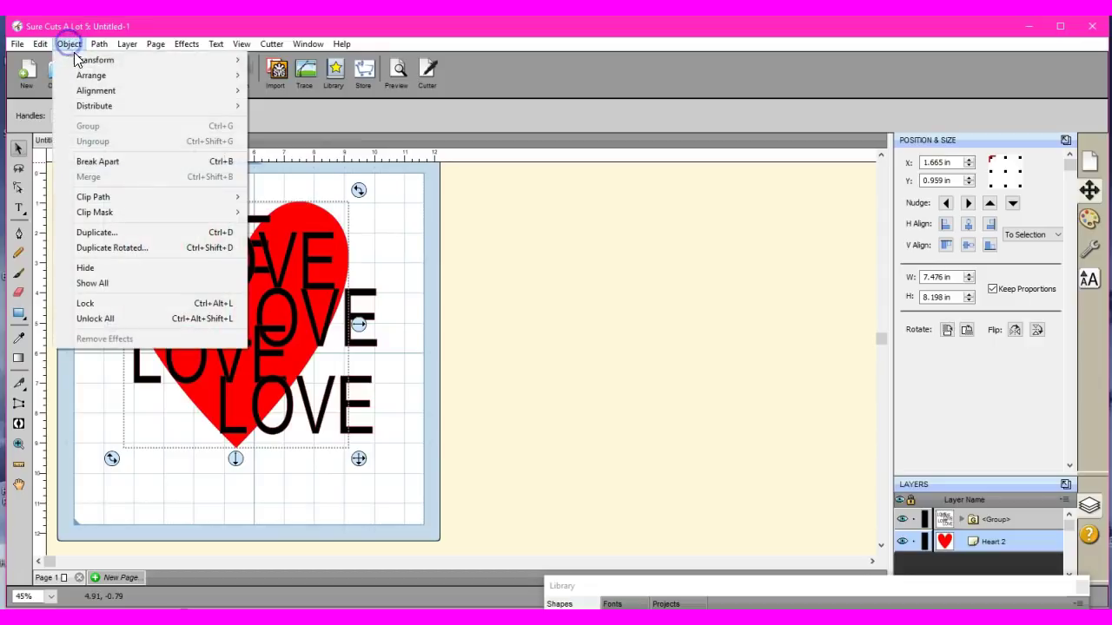
{"action": "mouse_move", "coordinate": [187, 76]}
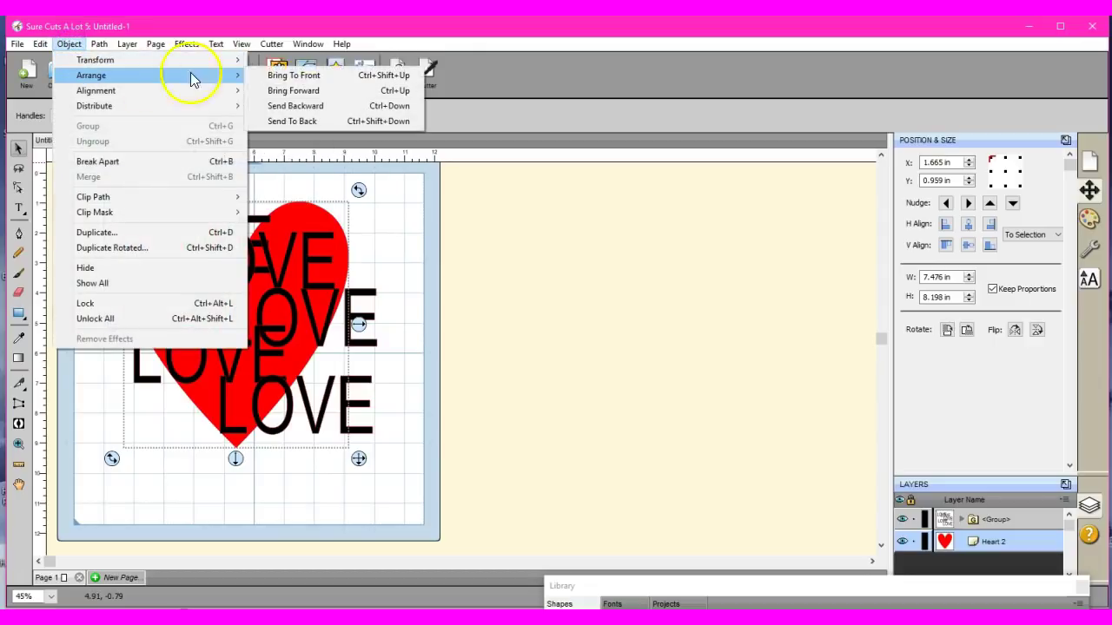
{"action": "left_click", "coordinate": [273, 75]}
{"action": "left_click_drag", "start_coordinate": [430, 262], "coordinate": [429, 262]}
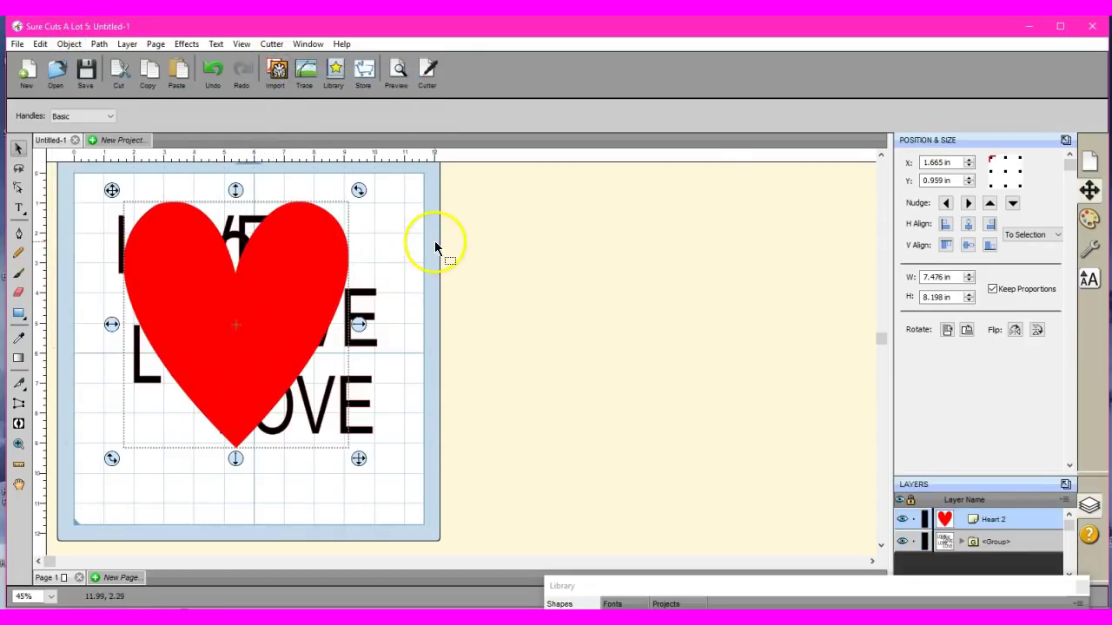
Try Clip Mask on the heart alone, then marquee-select the heart and LOVE group together
{"action": "left_click", "coordinate": [1091, 249]}
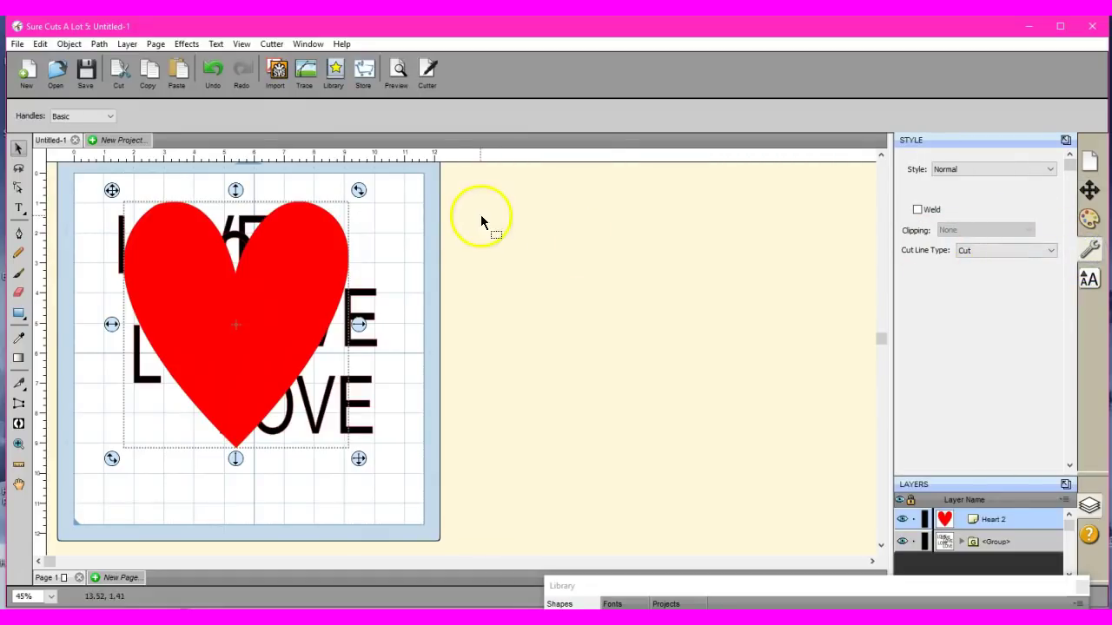
{"action": "left_click", "coordinate": [453, 243]}
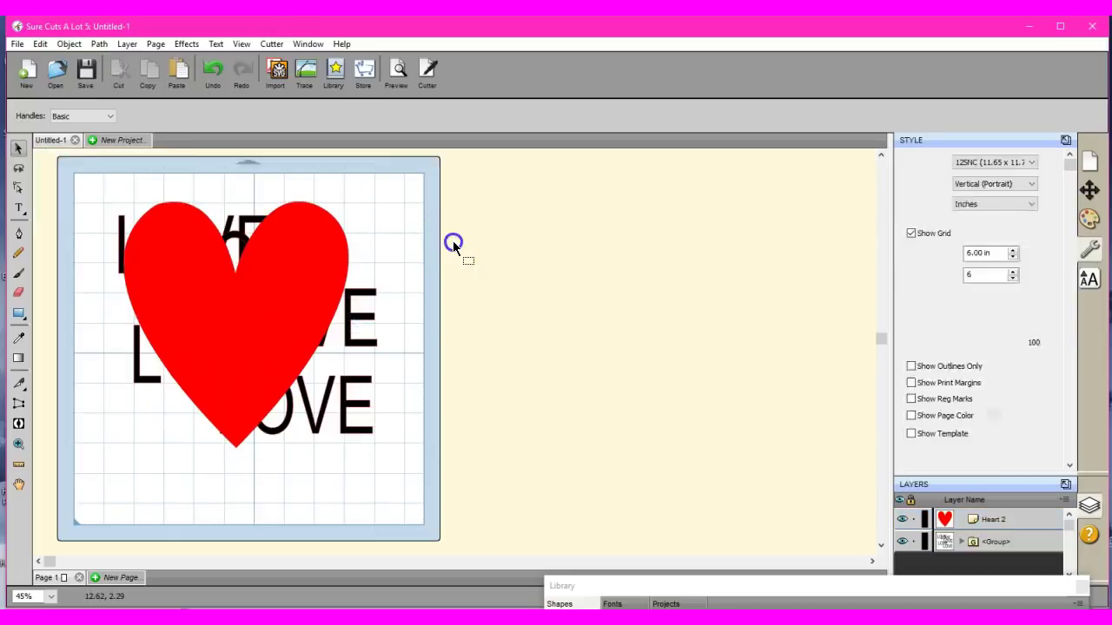
{"action": "left_click", "coordinate": [179, 225]}
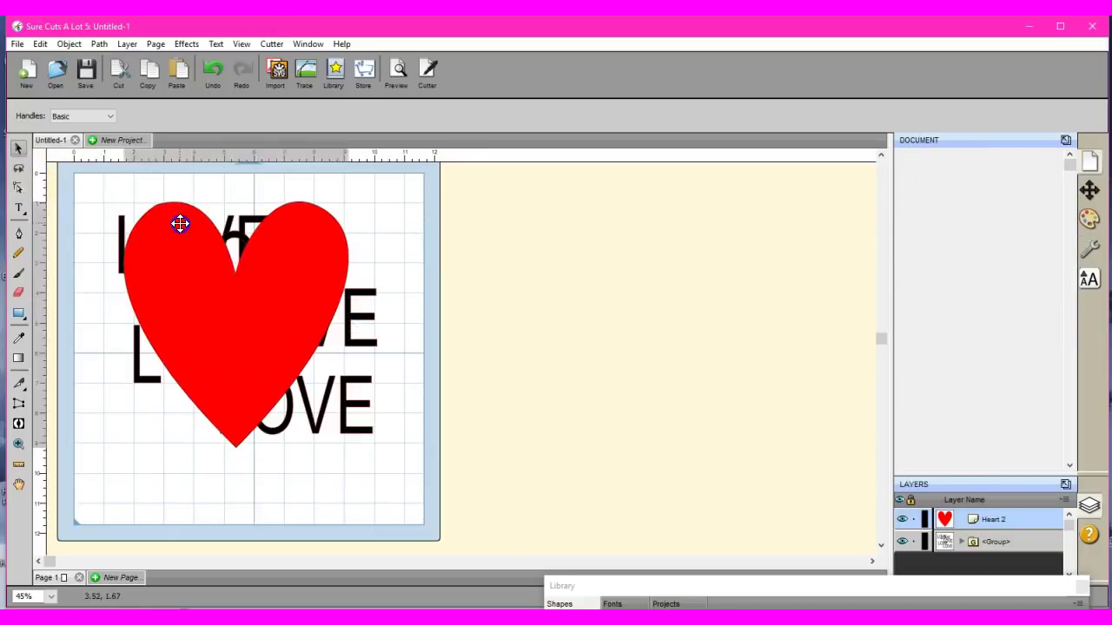
{"action": "left_click", "coordinate": [69, 43]}
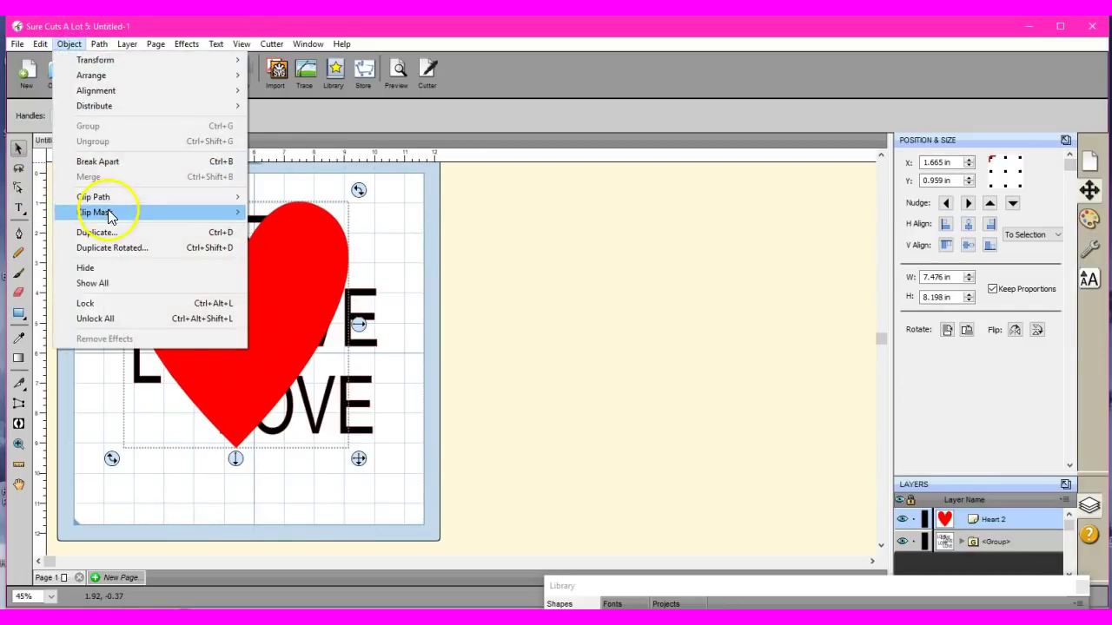
{"action": "mouse_move", "coordinate": [109, 214]}
{"action": "left_click", "coordinate": [316, 215]}
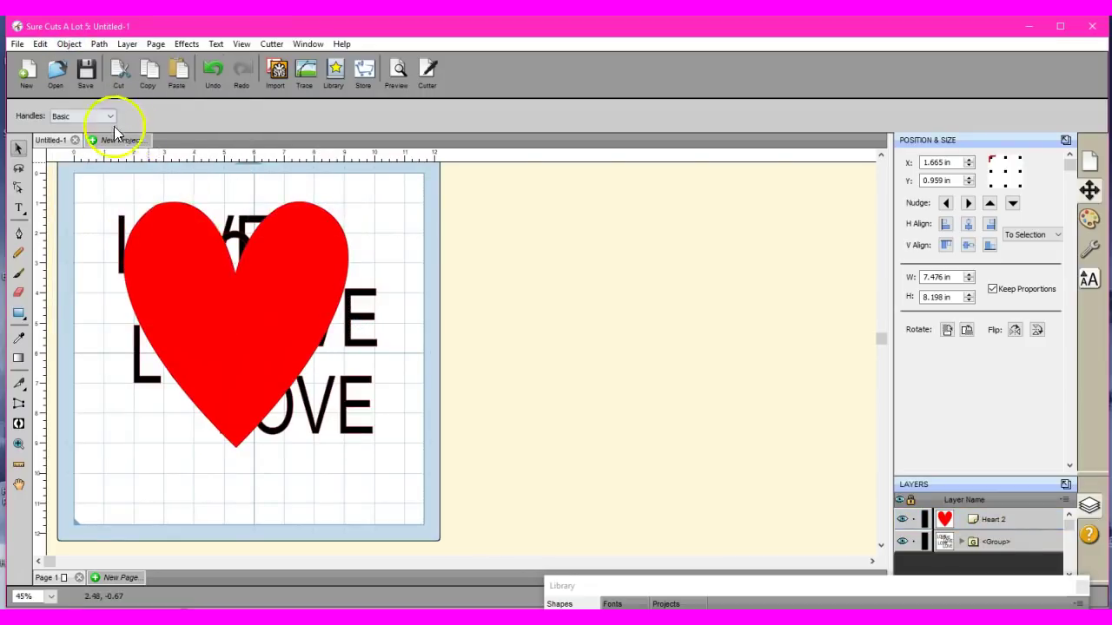
{"action": "left_click", "coordinate": [162, 235]}
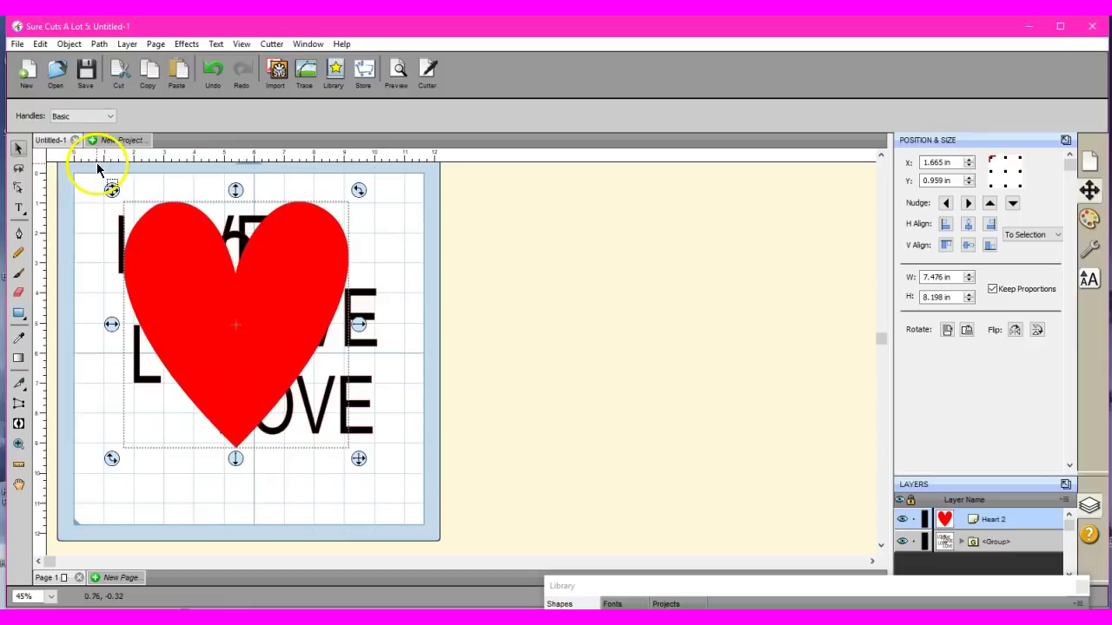
{"action": "left_click_drag", "start_coordinate": [93, 166], "coordinate": [513, 551]}
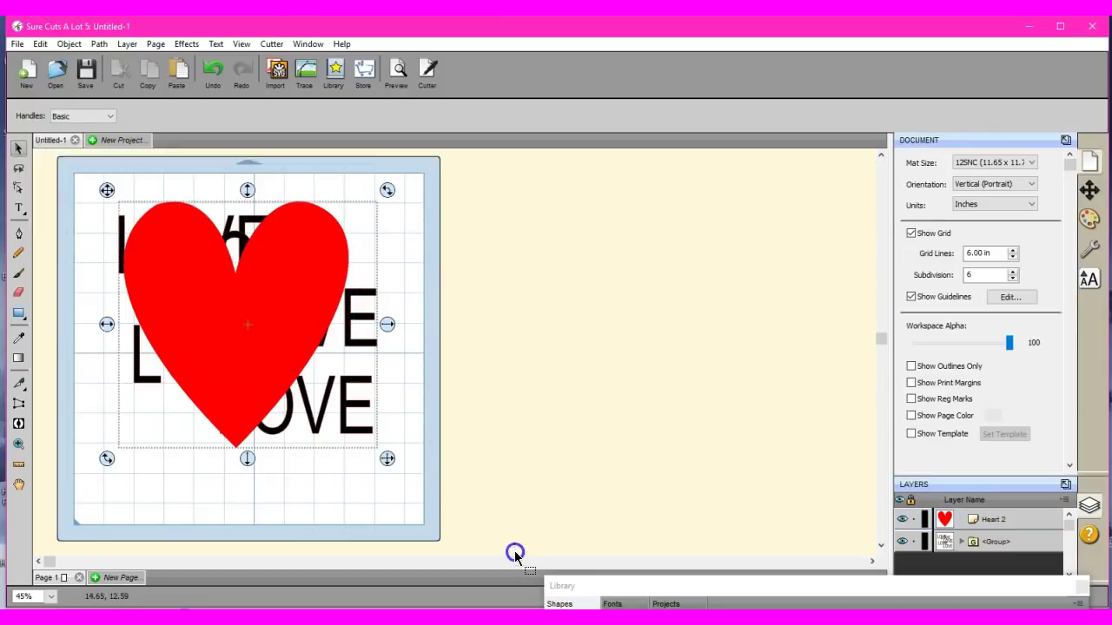
Apply Object > Clip Path > Set Clip Path to the selected heart and LOVE group
{"action": "left_click", "coordinate": [71, 44]}
{"action": "mouse_move", "coordinate": [112, 197]}
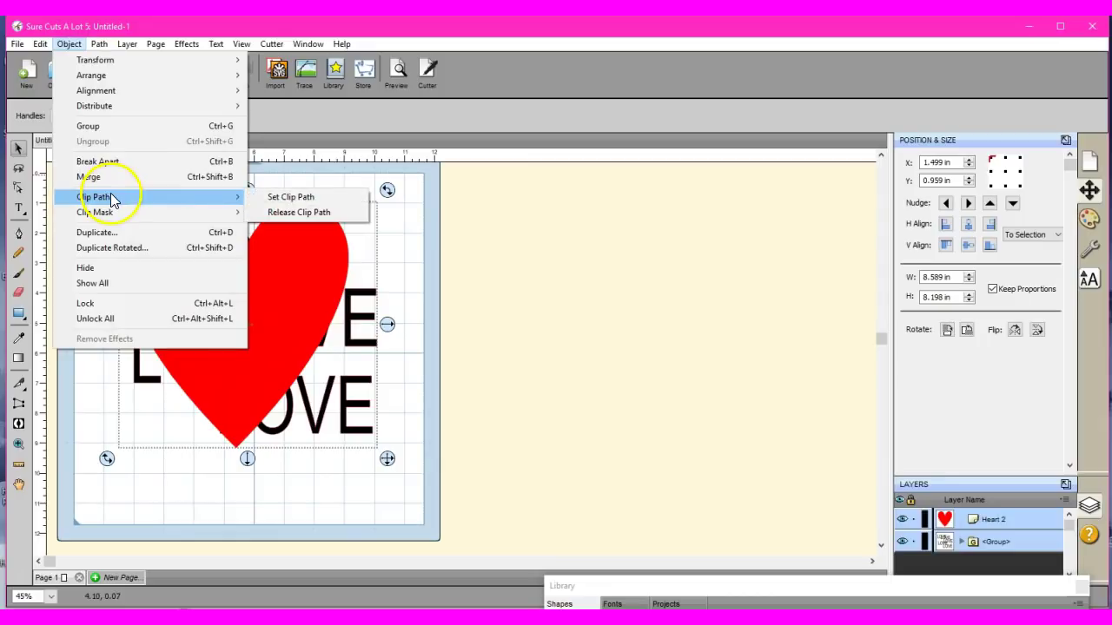
{"action": "left_click", "coordinate": [269, 196]}
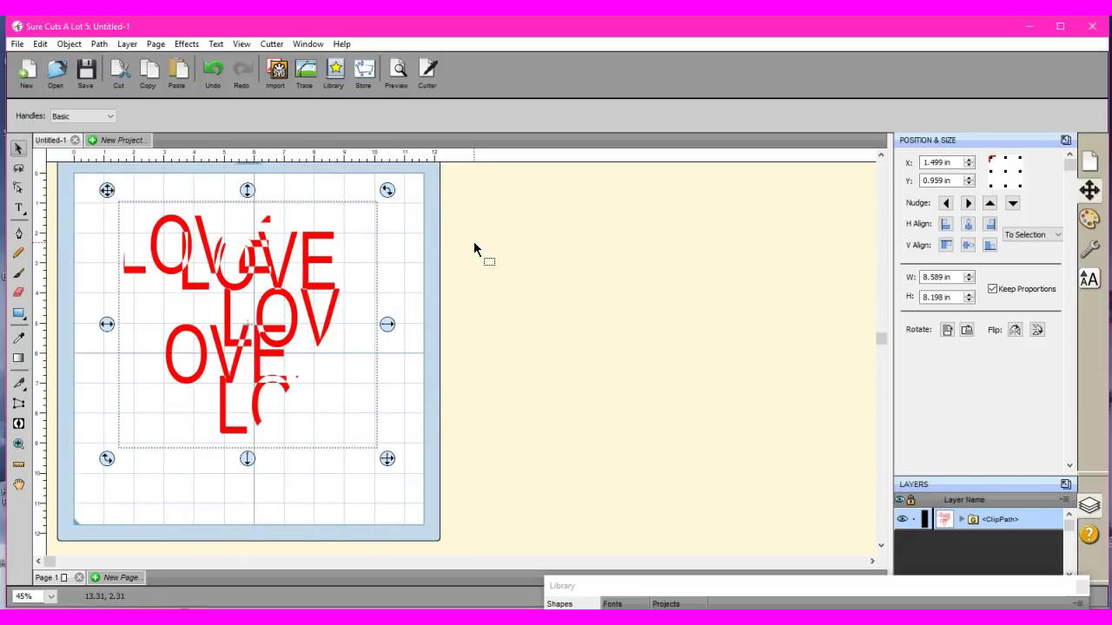
{"action": "left_click", "coordinate": [398, 84]}
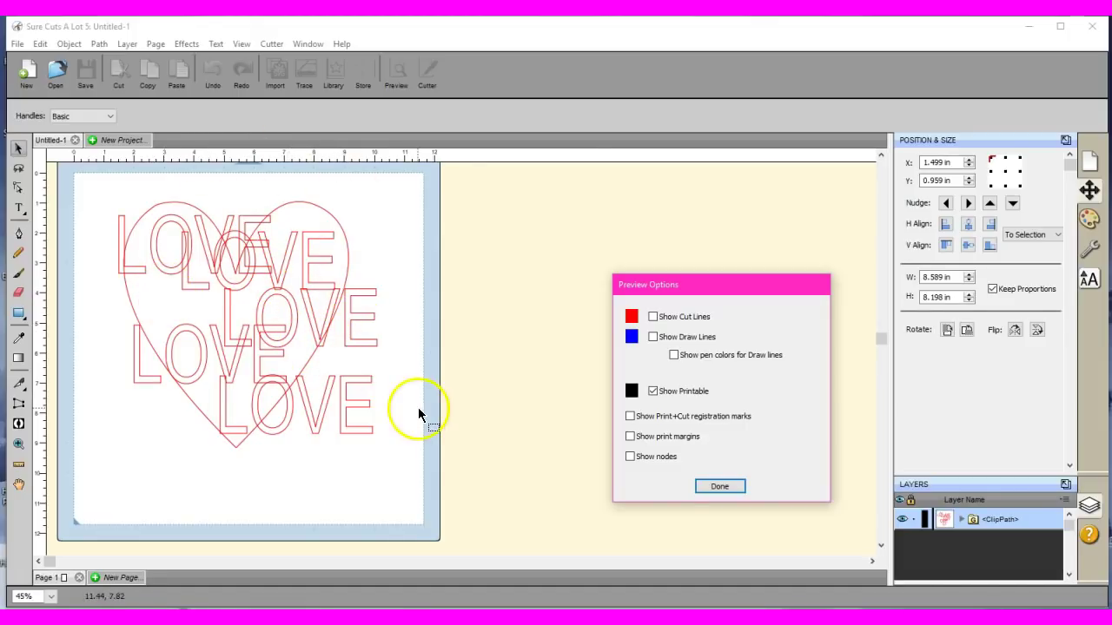
{"action": "left_click", "coordinate": [720, 488]}
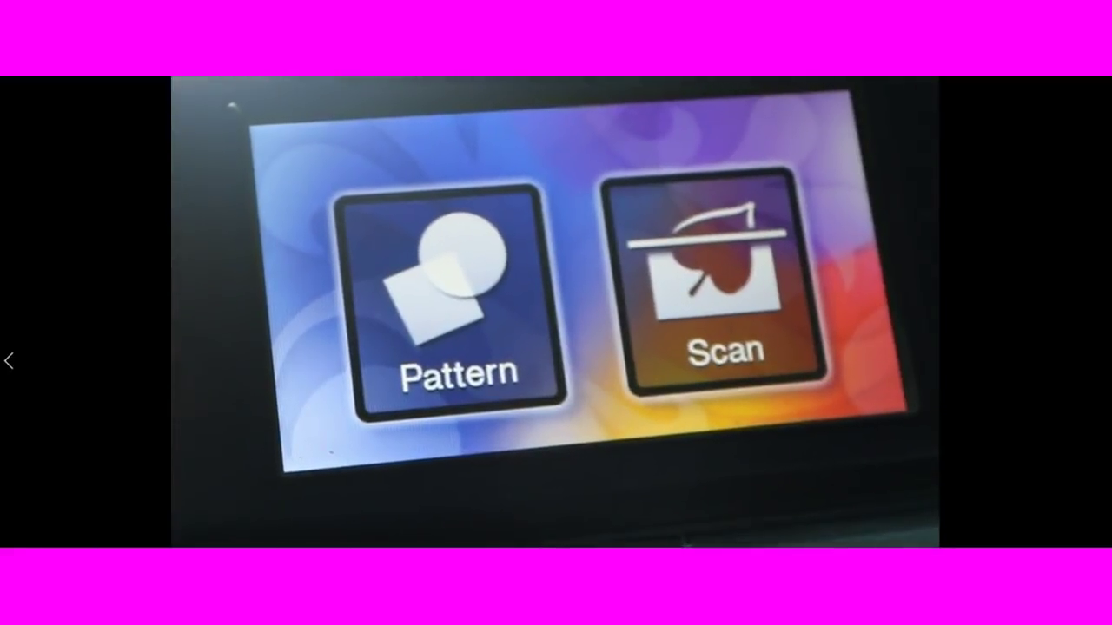
On the ScanNCut display, load the Untitled design from the computer's saved data
{"action": "left_click", "coordinate": [491, 252]}
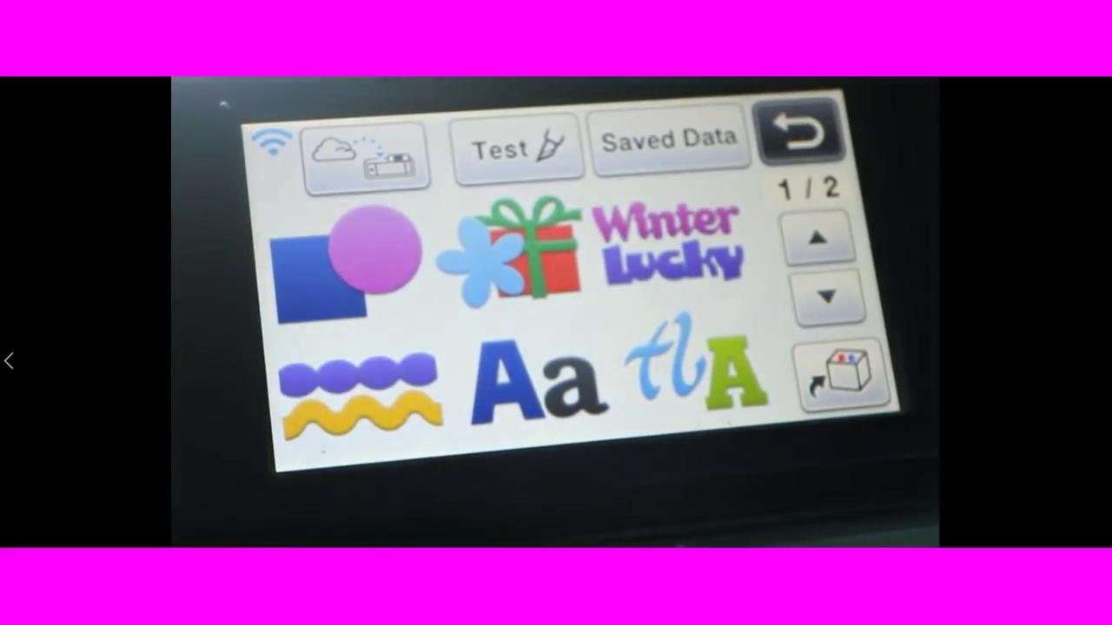
{"action": "left_click", "coordinate": [669, 138]}
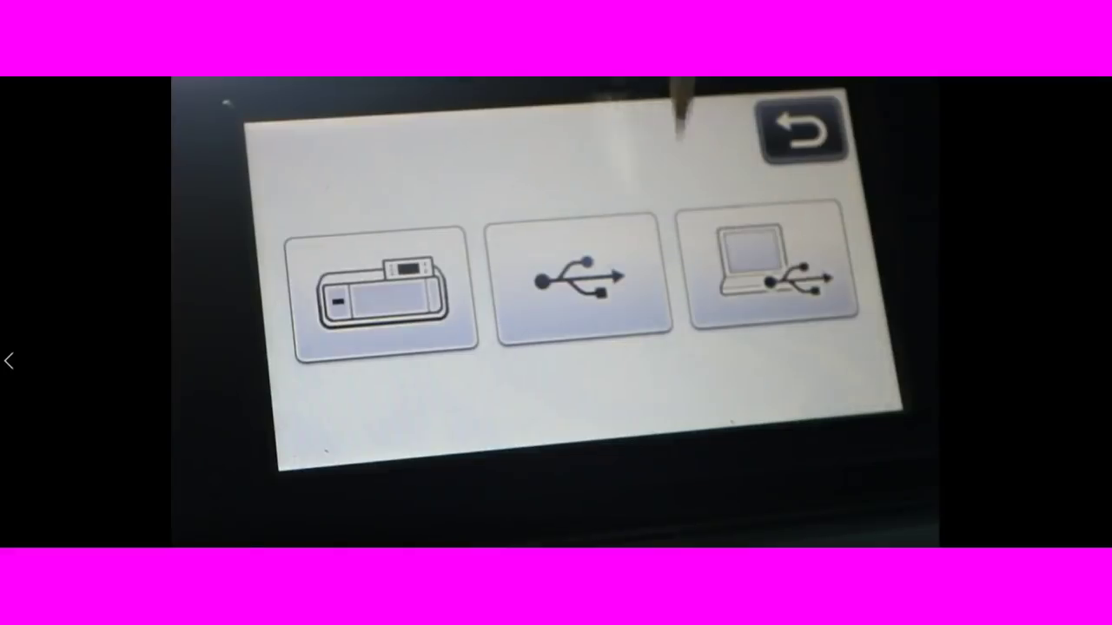
{"action": "left_click", "coordinate": [738, 211]}
{"action": "left_click", "coordinate": [391, 182]}
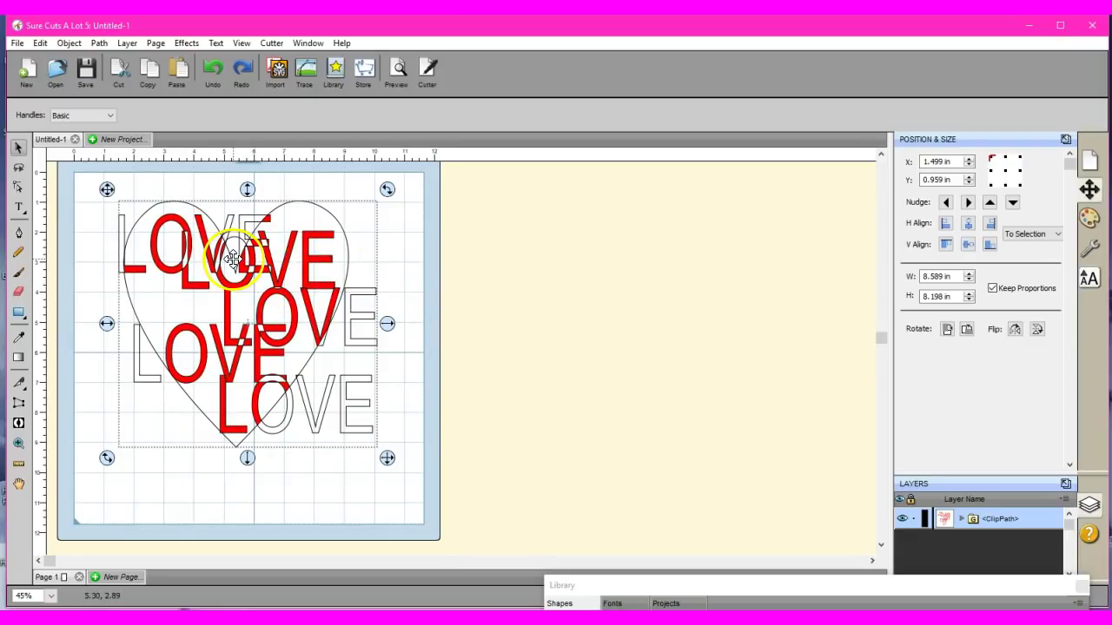
Apply Object > Break Apart to the clipped heart design
{"action": "left_click", "coordinate": [70, 44]}
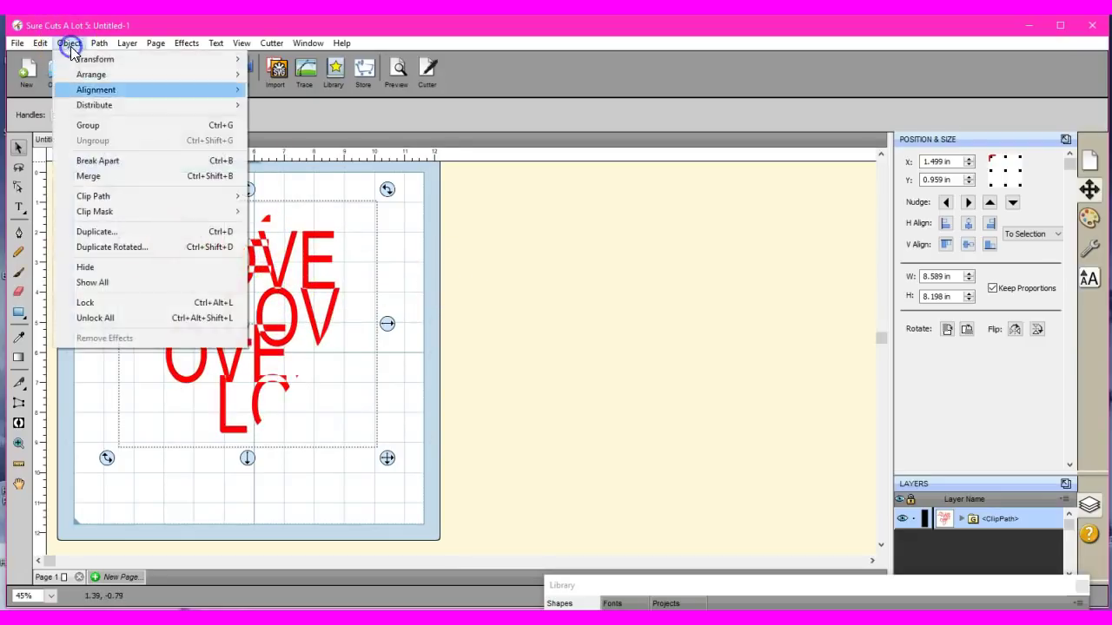
{"action": "left_click", "coordinate": [79, 161]}
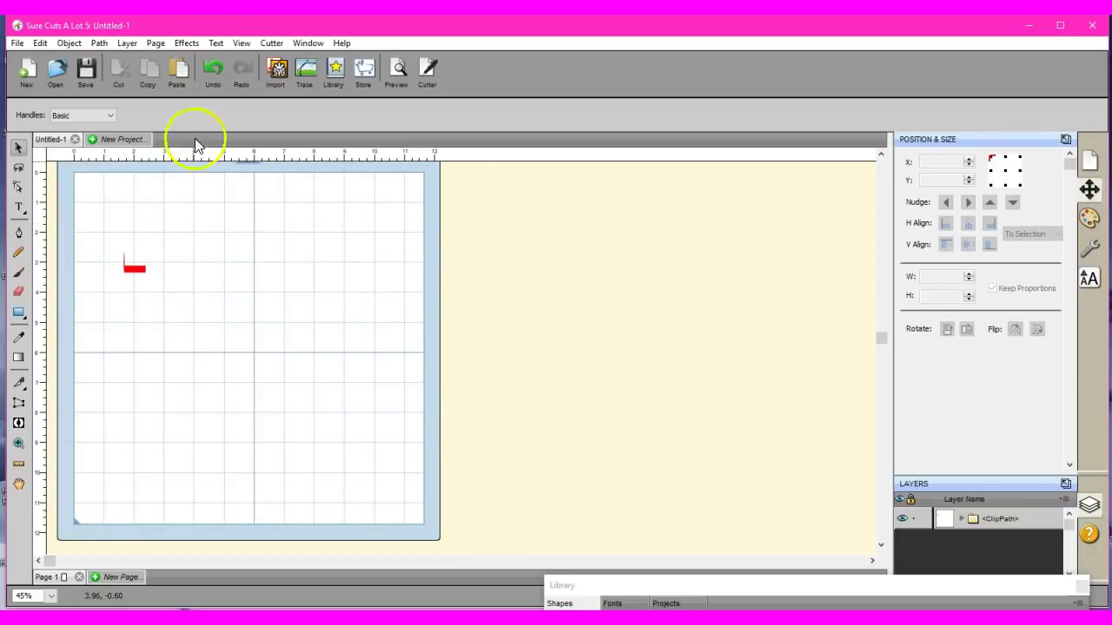
Undo the break apart and clip path, reapply Set Clip Path, then undo it again
{"action": "left_click", "coordinate": [214, 71]}
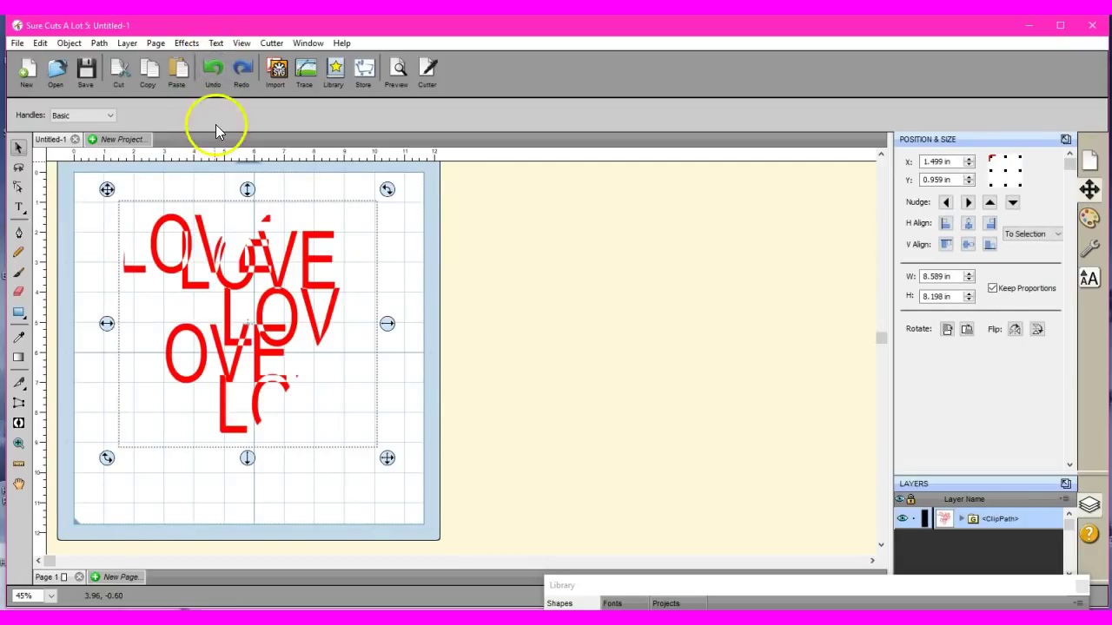
{"action": "left_click", "coordinate": [213, 76]}
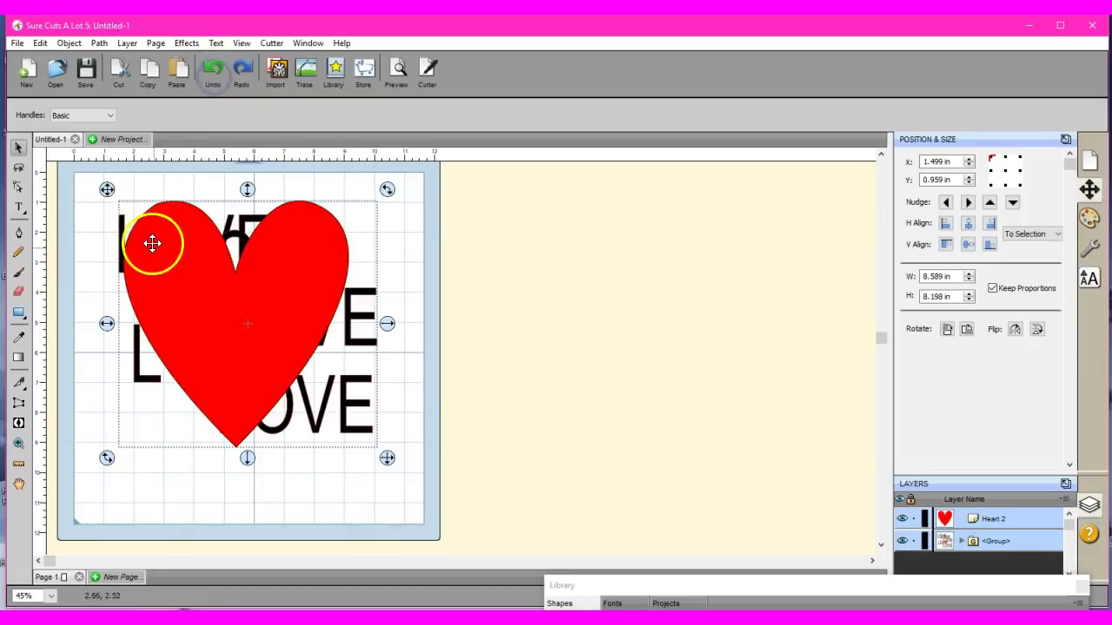
{"action": "left_click", "coordinate": [72, 47]}
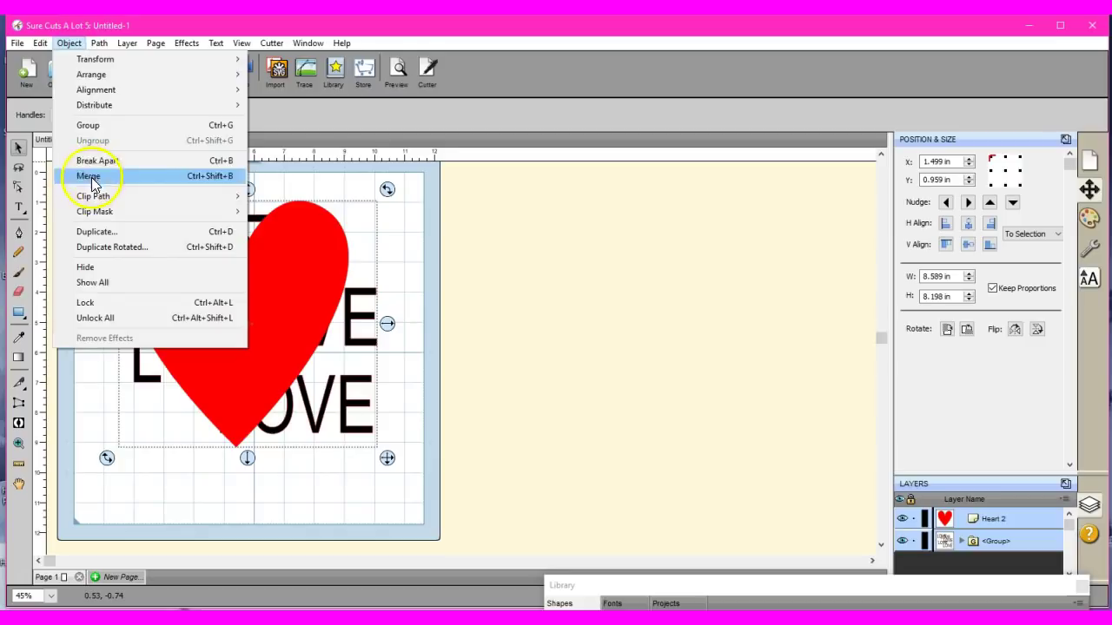
{"action": "mouse_move", "coordinate": [92, 196]}
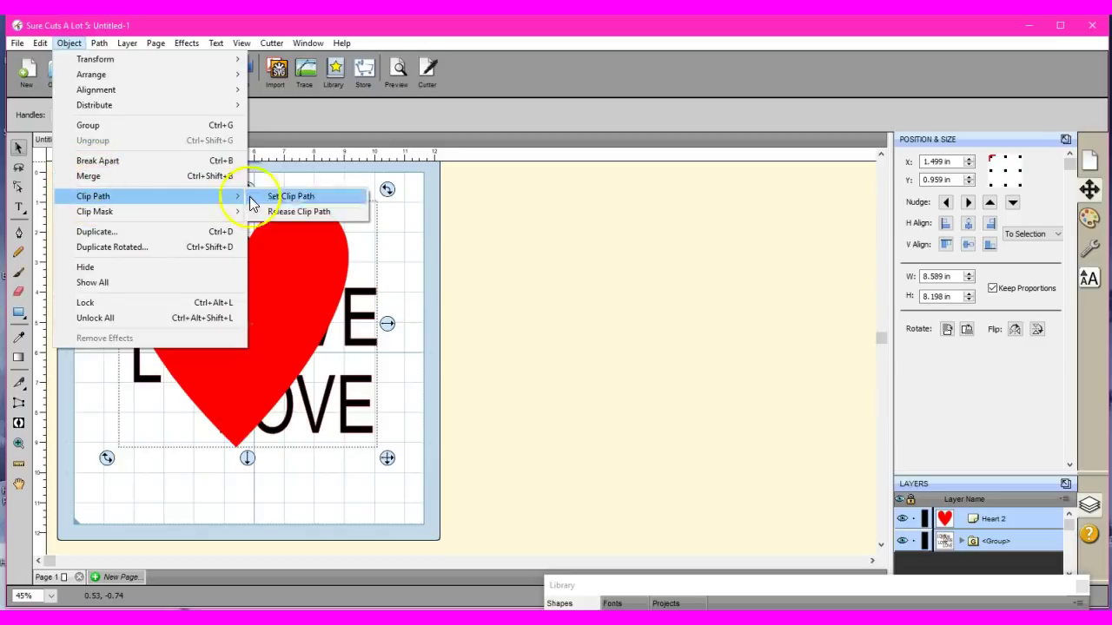
{"action": "left_click", "coordinate": [294, 197]}
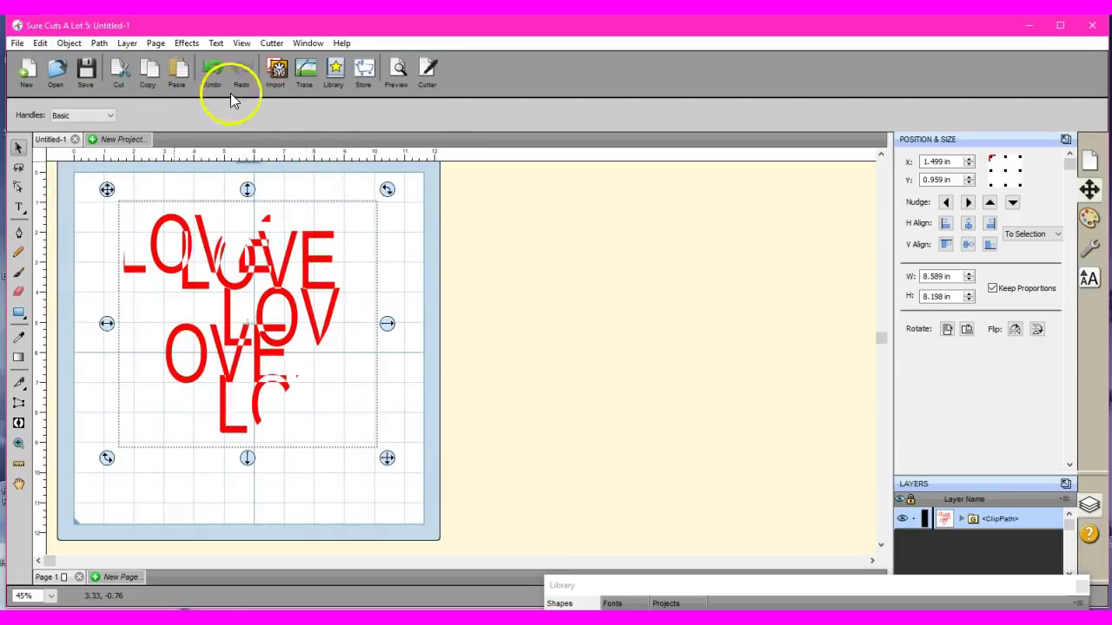
{"action": "left_click", "coordinate": [213, 70]}
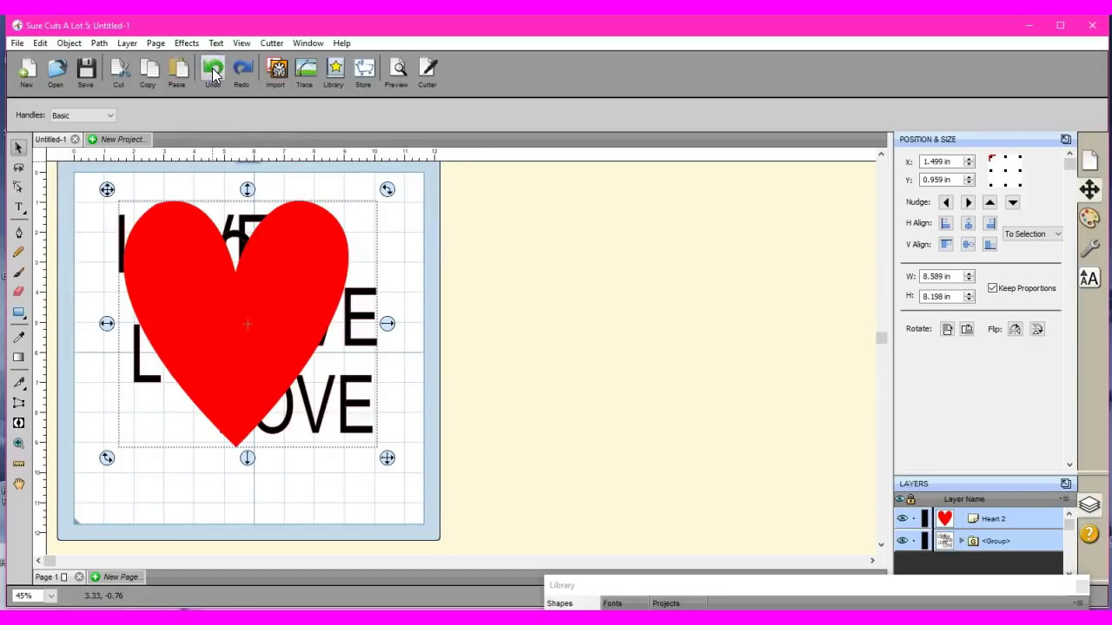
Deselect, then marquee-select the red heart and LOVE text together
{"action": "left_click", "coordinate": [75, 208]}
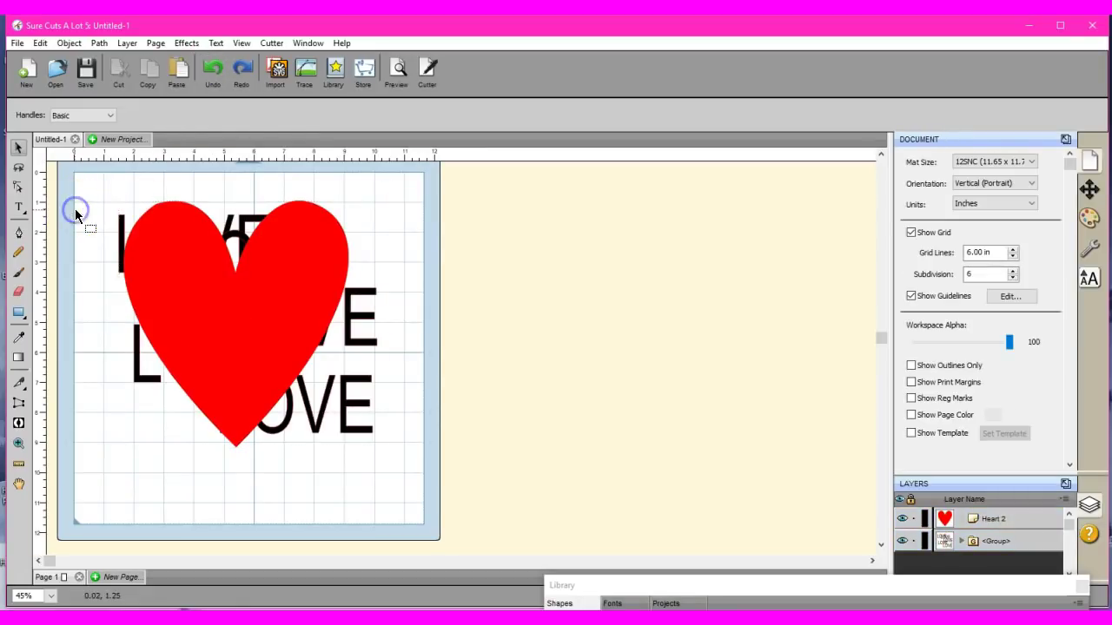
{"action": "left_click", "coordinate": [124, 235]}
{"action": "left_click_drag", "start_coordinate": [96, 201], "coordinate": [455, 521]}
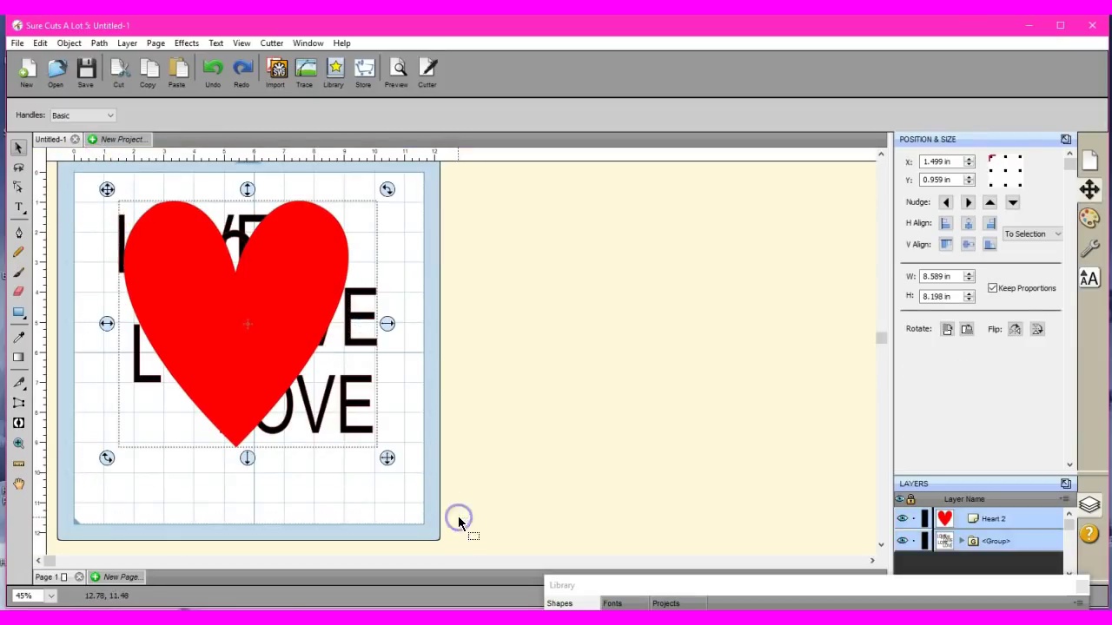
Apply Object > Clip Mask > Set Mask to the heart and LOVE group
{"action": "left_click", "coordinate": [69, 43]}
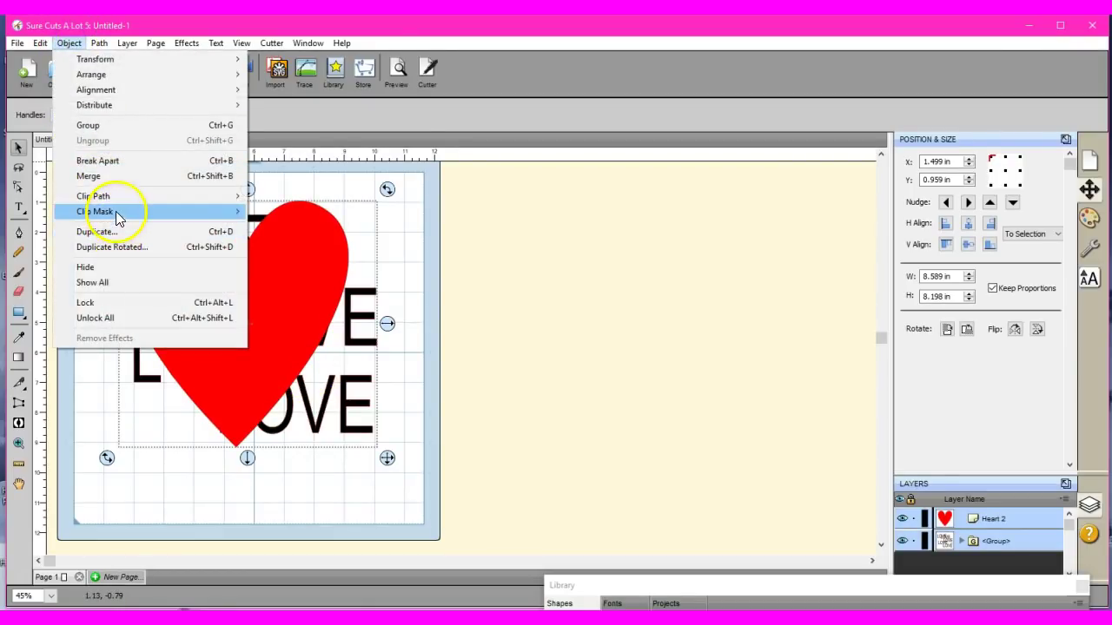
{"action": "mouse_move", "coordinate": [117, 219]}
{"action": "left_click", "coordinate": [272, 211]}
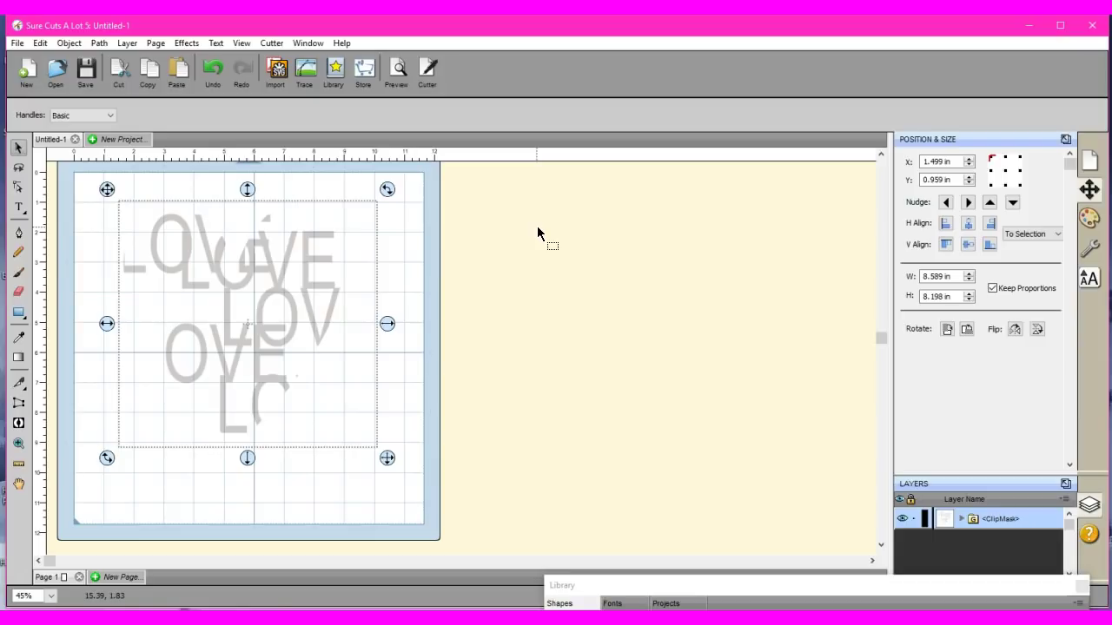
Deselect the masked design, view it in Preview, and close the preview
{"action": "left_click", "coordinate": [524, 231]}
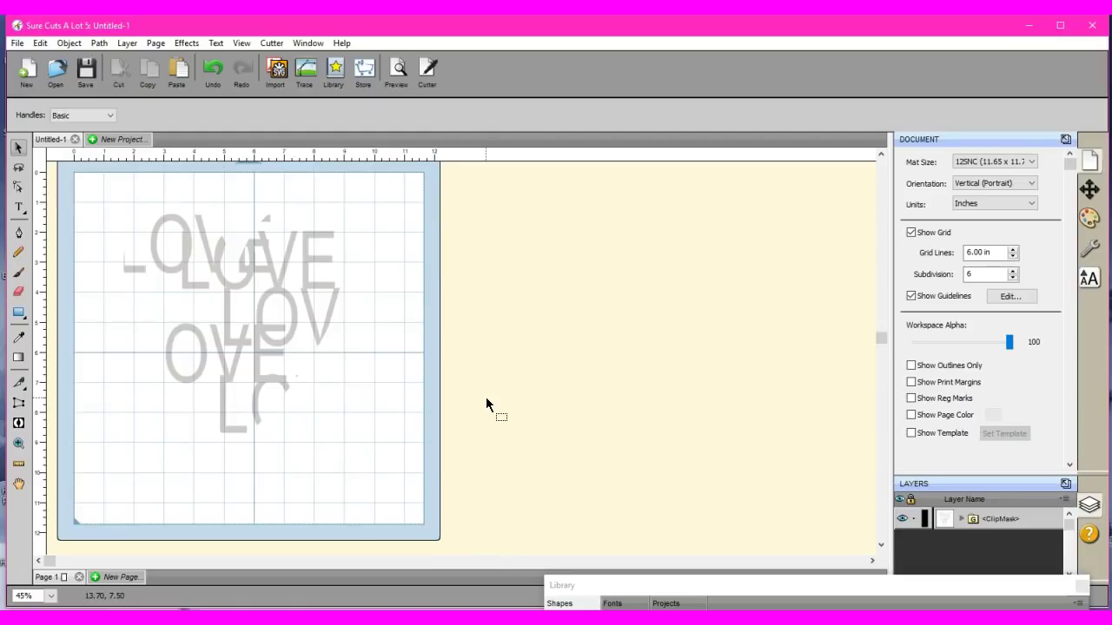
{"action": "left_click", "coordinate": [423, 115]}
{"action": "left_click", "coordinate": [399, 70]}
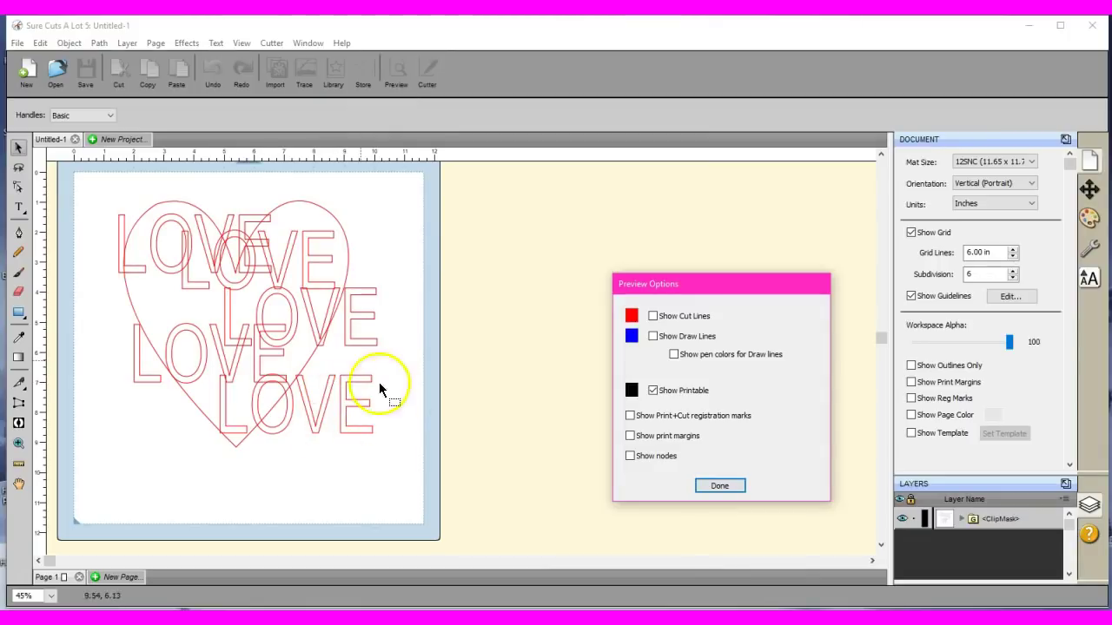
{"action": "left_click", "coordinate": [726, 486]}
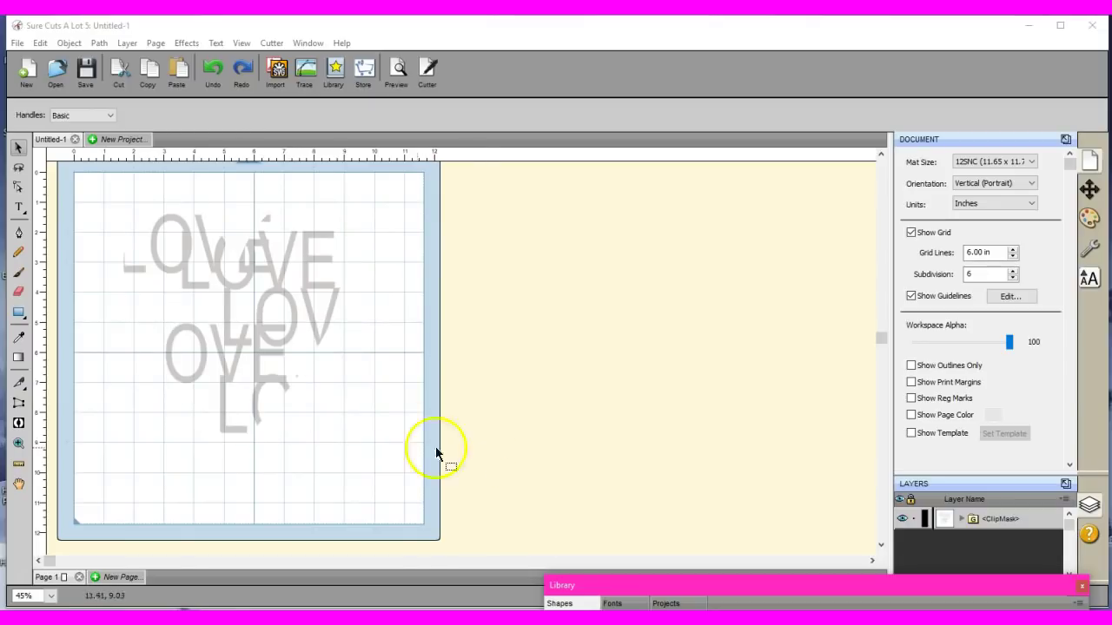
Undo the clip mask, select the heart and LOVE group, and apply Path > Intersection
{"action": "left_click", "coordinate": [212, 71]}
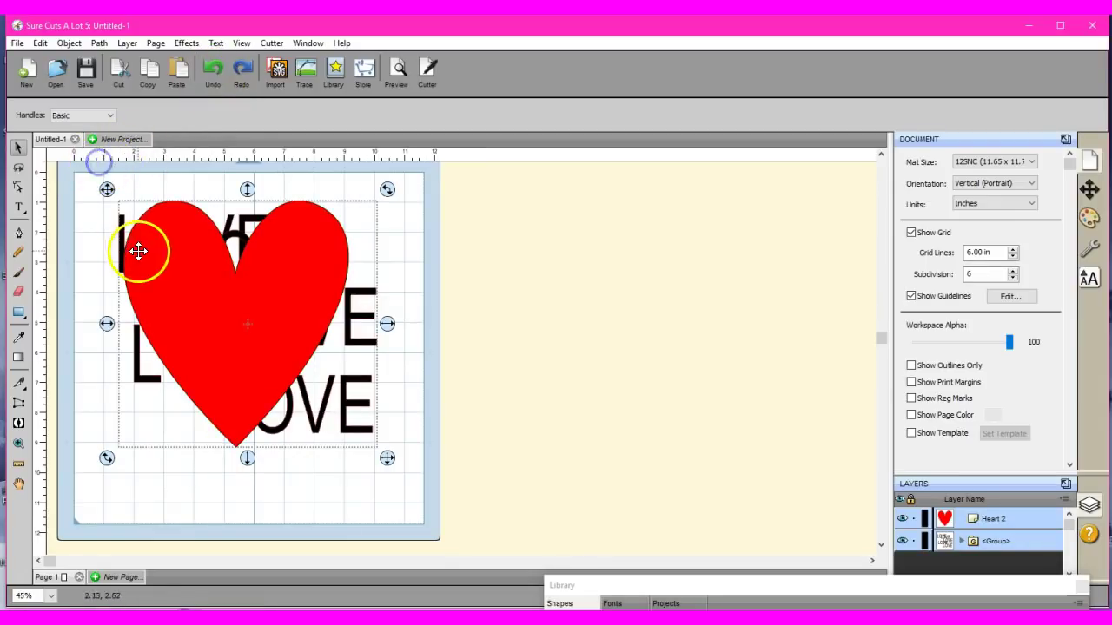
{"action": "left_click", "coordinate": [77, 209]}
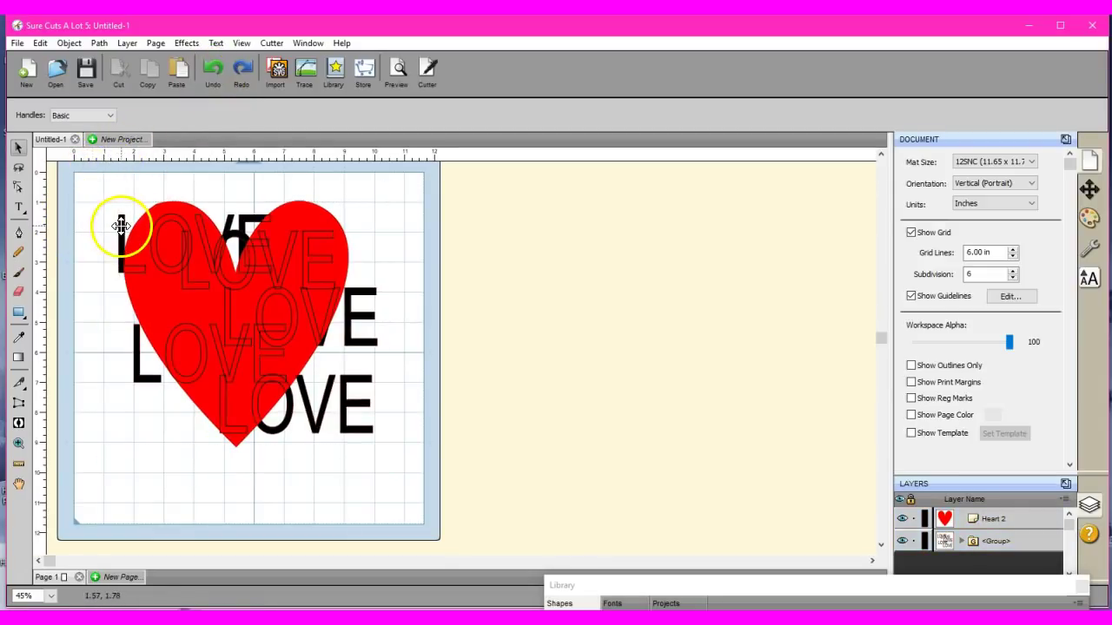
{"action": "left_click", "coordinate": [121, 226]}
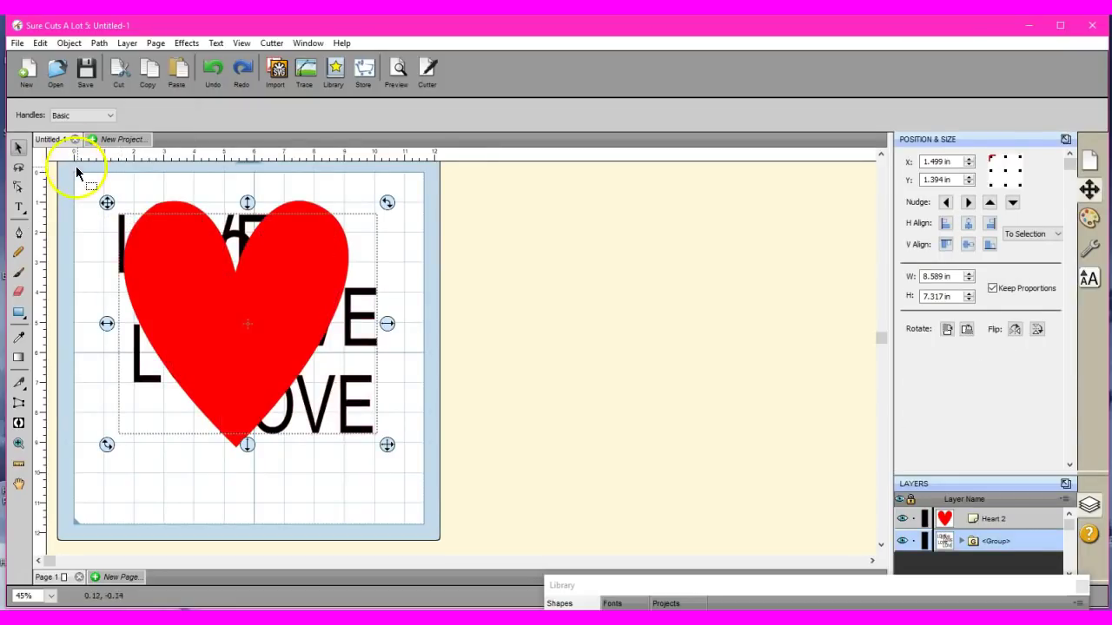
{"action": "left_click_drag", "start_coordinate": [77, 171], "coordinate": [470, 526]}
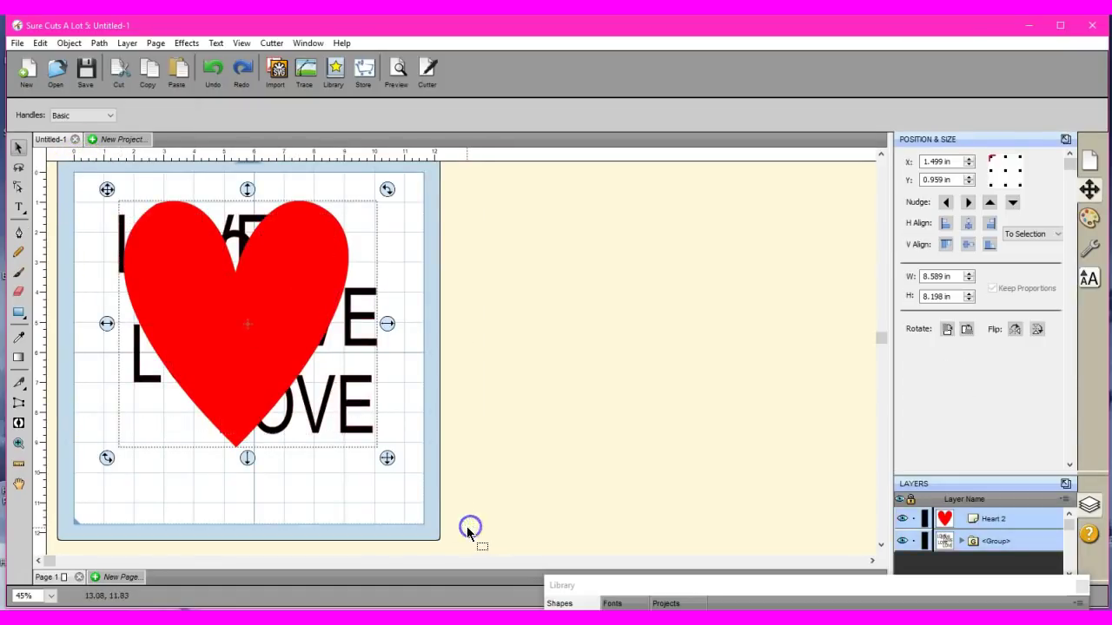
{"action": "left_click", "coordinate": [99, 44]}
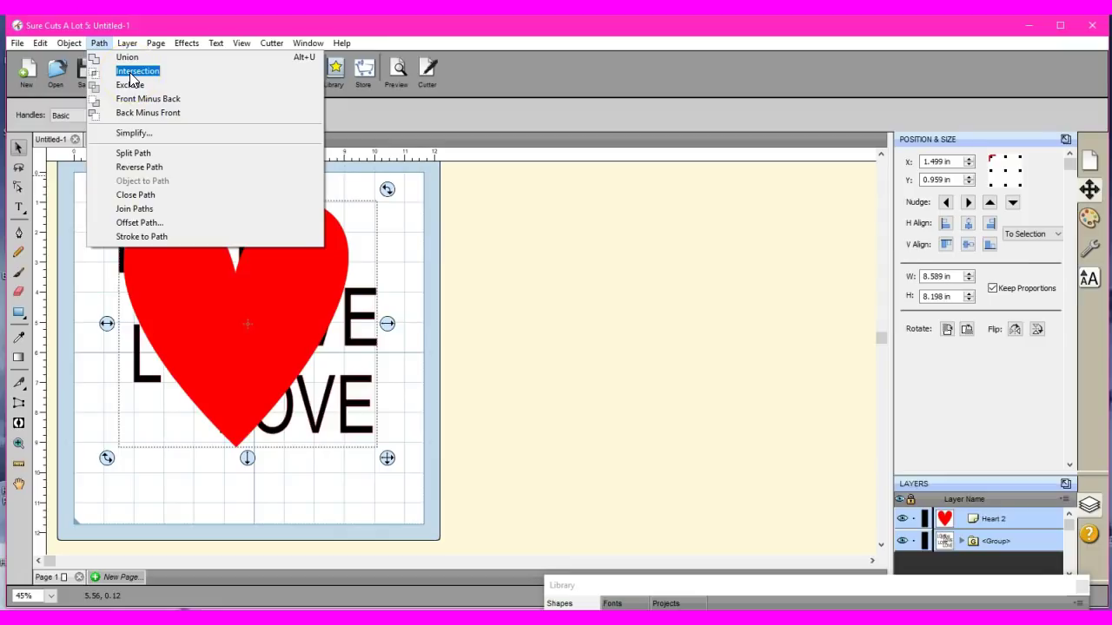
{"action": "left_click", "coordinate": [130, 73]}
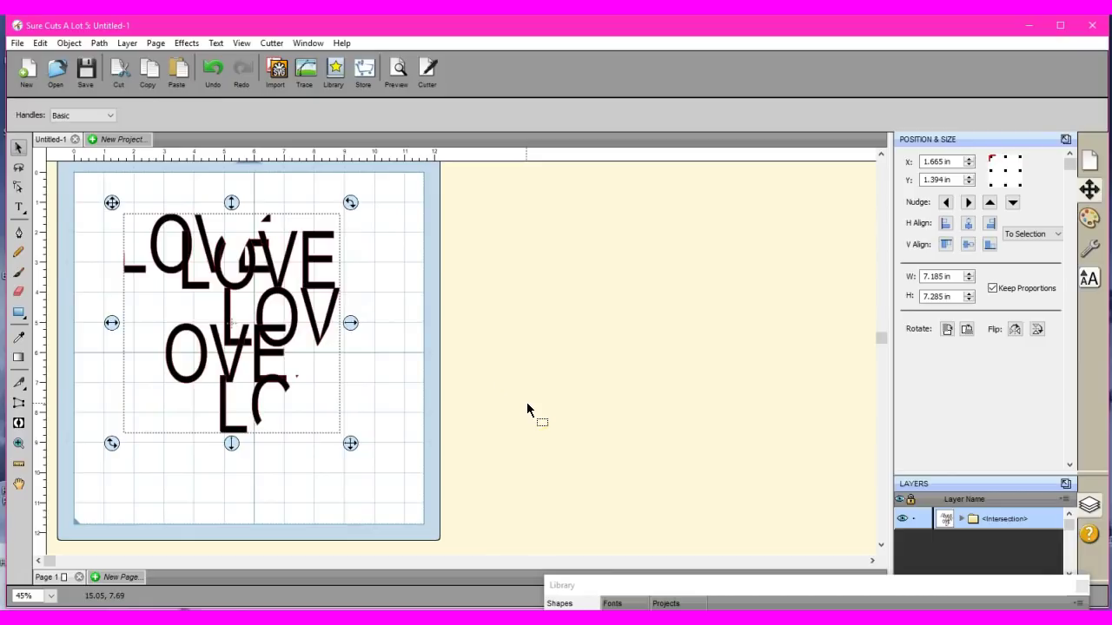
Preview the intersected LOVE pieces, merge them into one Union shape, and preview again
{"action": "left_click", "coordinate": [396, 69]}
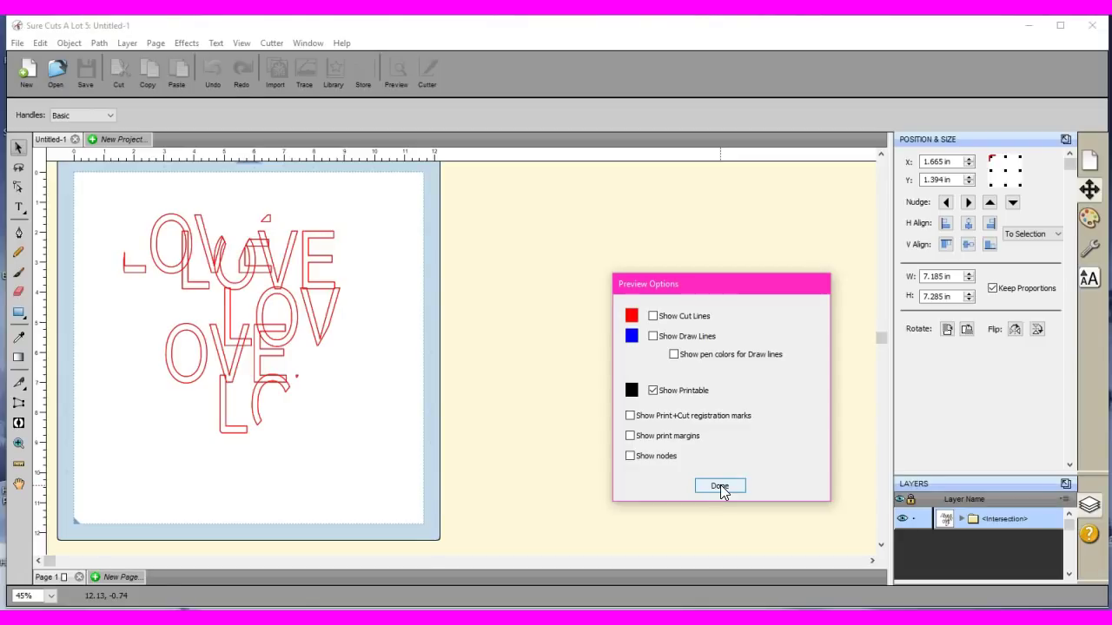
{"action": "left_click", "coordinate": [720, 486]}
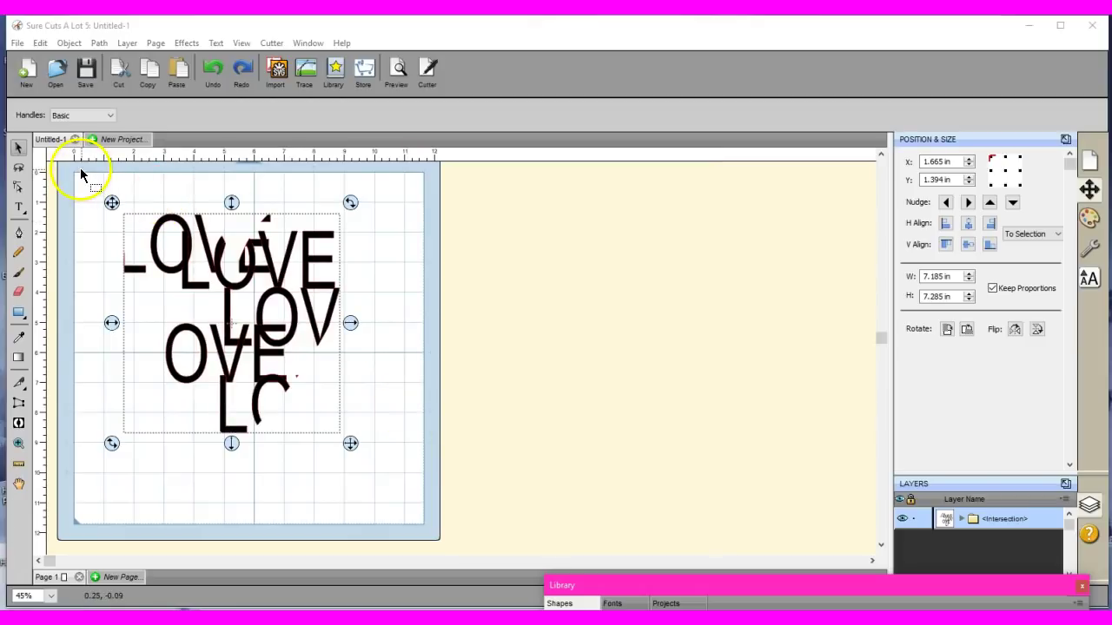
{"action": "left_click", "coordinate": [99, 43]}
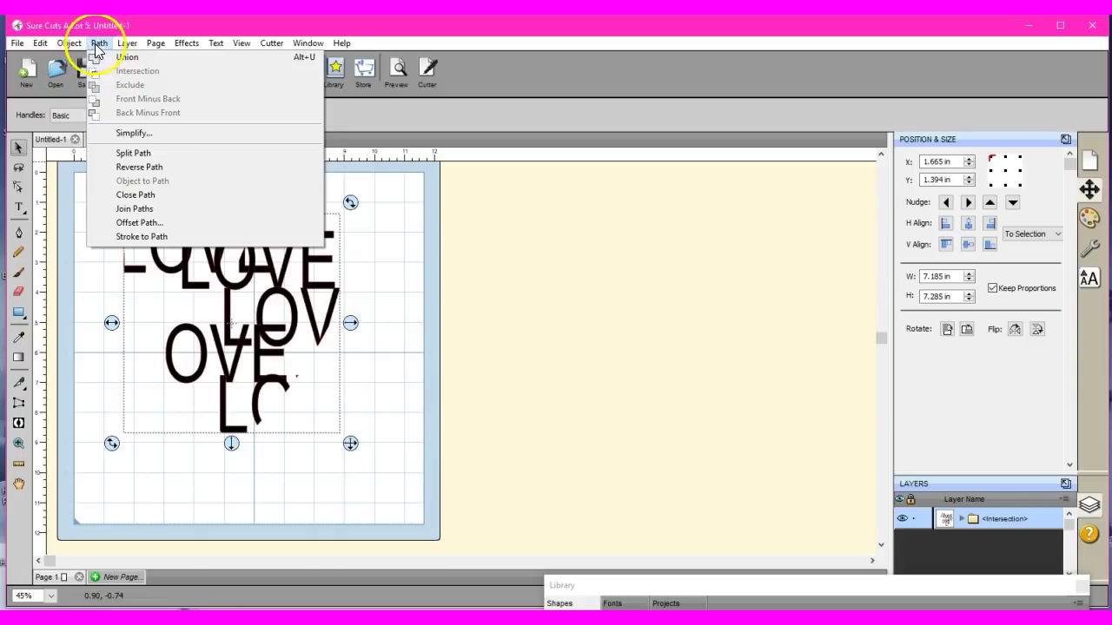
{"action": "left_click", "coordinate": [124, 59]}
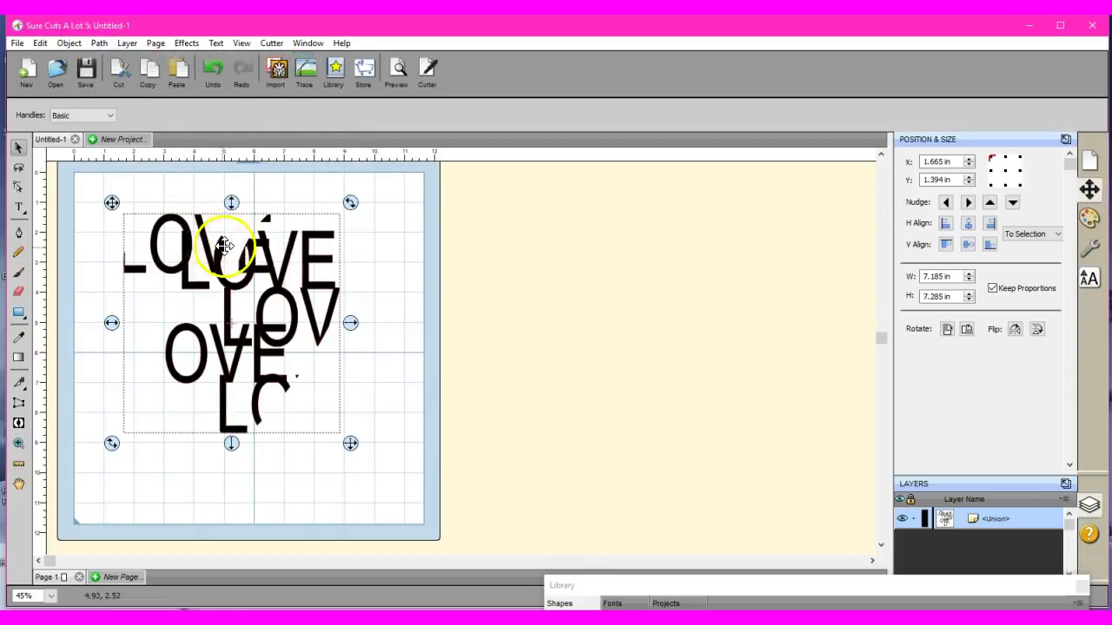
{"action": "left_click", "coordinate": [396, 68]}
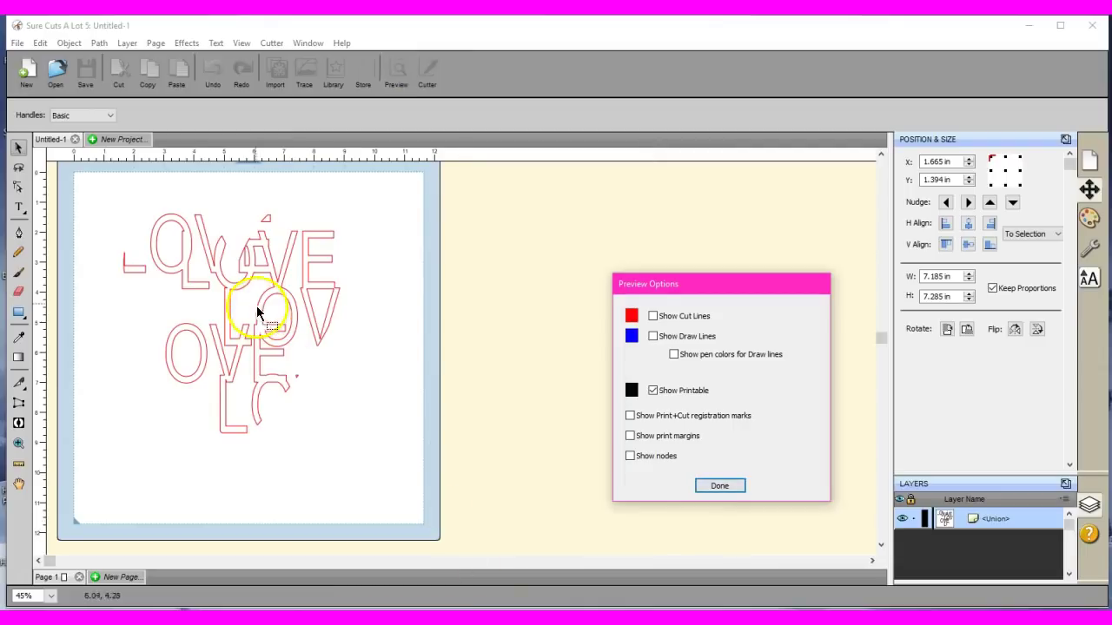
{"action": "left_click", "coordinate": [720, 486]}
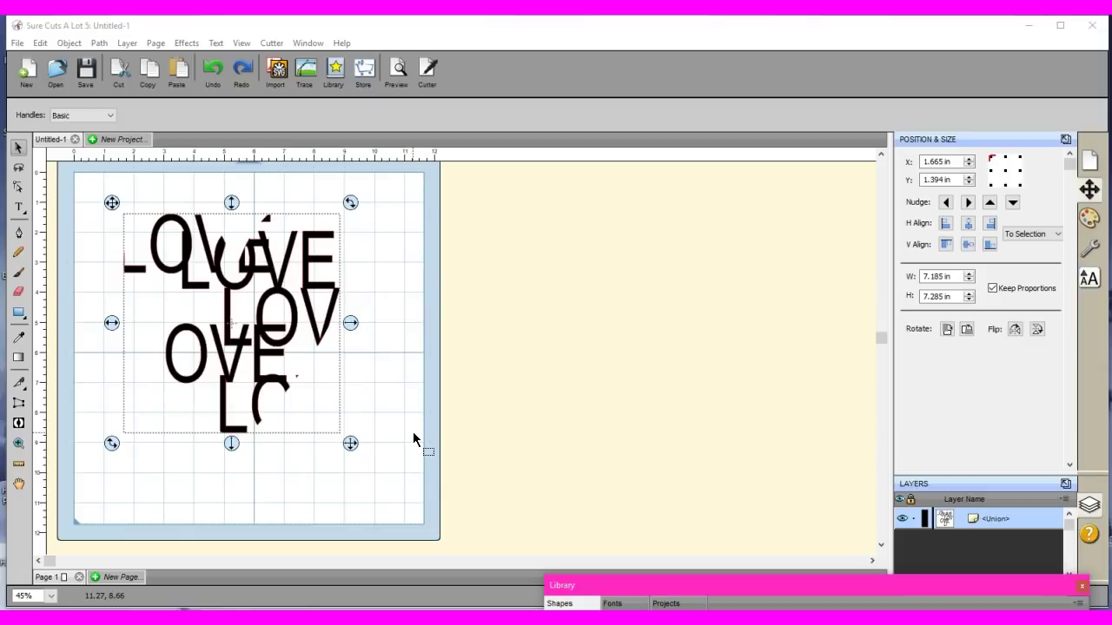
Undo the union and intersection to get the separate red heart and LOVE group back
{"action": "left_click", "coordinate": [209, 72]}
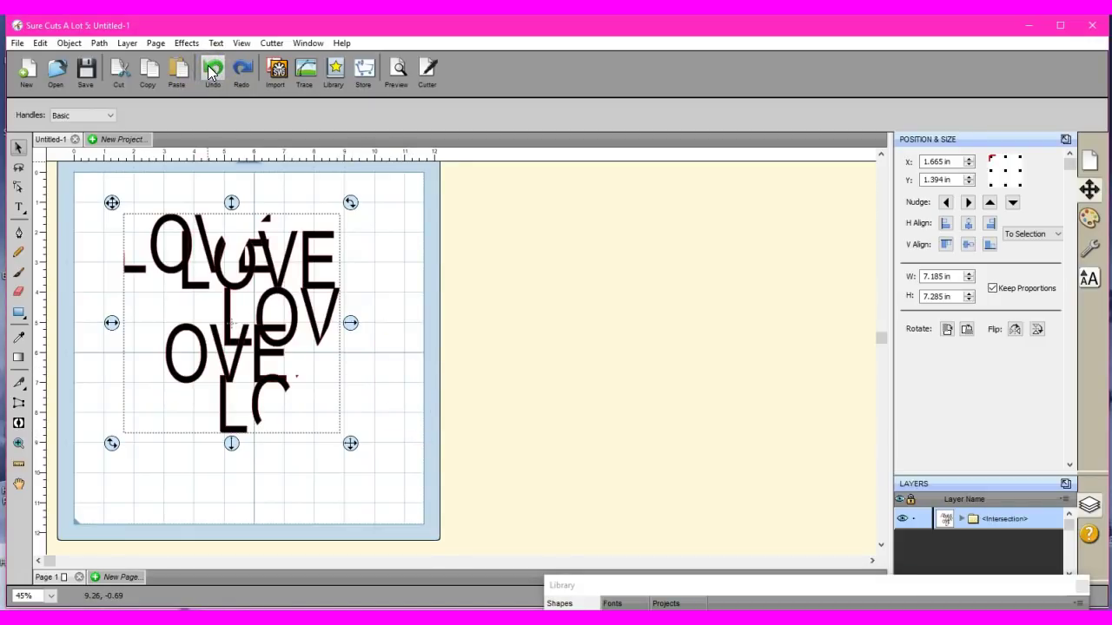
{"action": "left_click", "coordinate": [209, 72]}
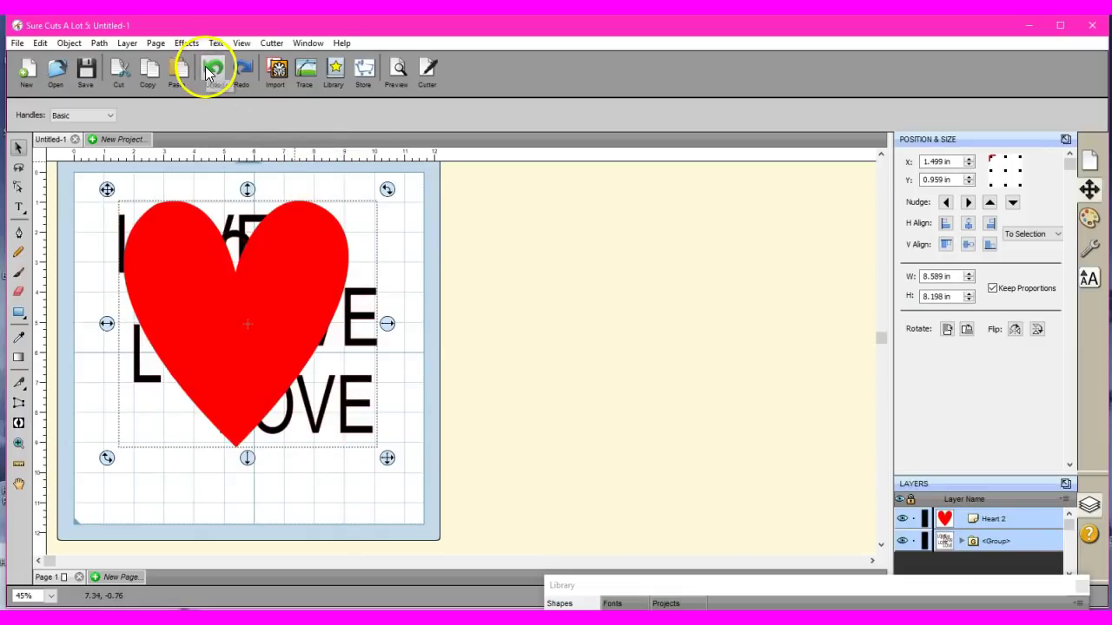
{"action": "left_click", "coordinate": [207, 69]}
{"action": "left_click", "coordinate": [205, 66]}
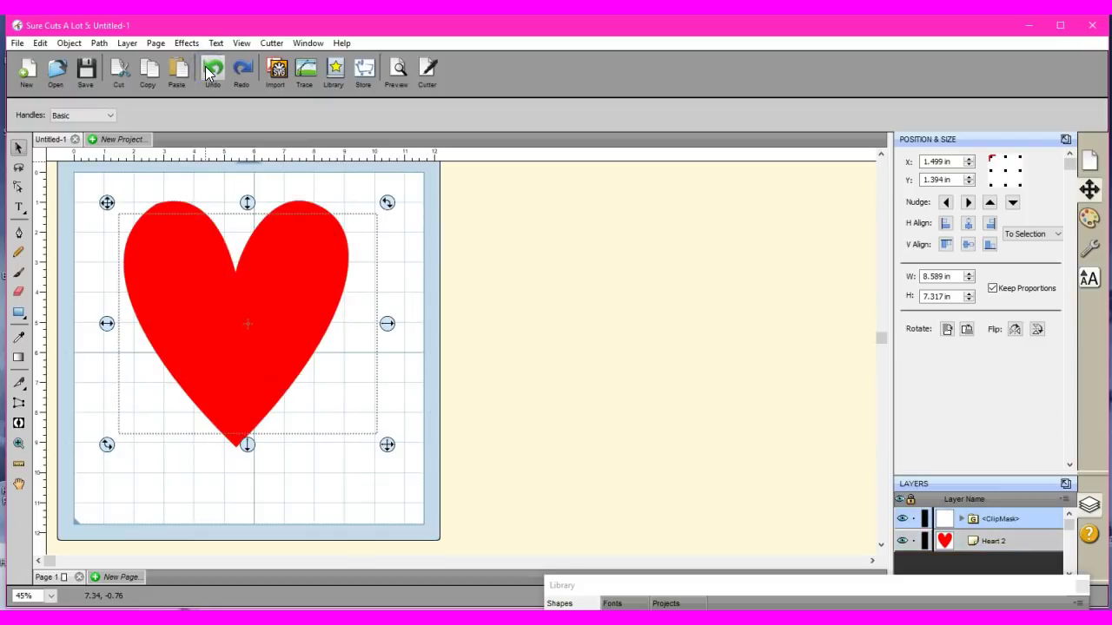
{"action": "left_click", "coordinate": [211, 73]}
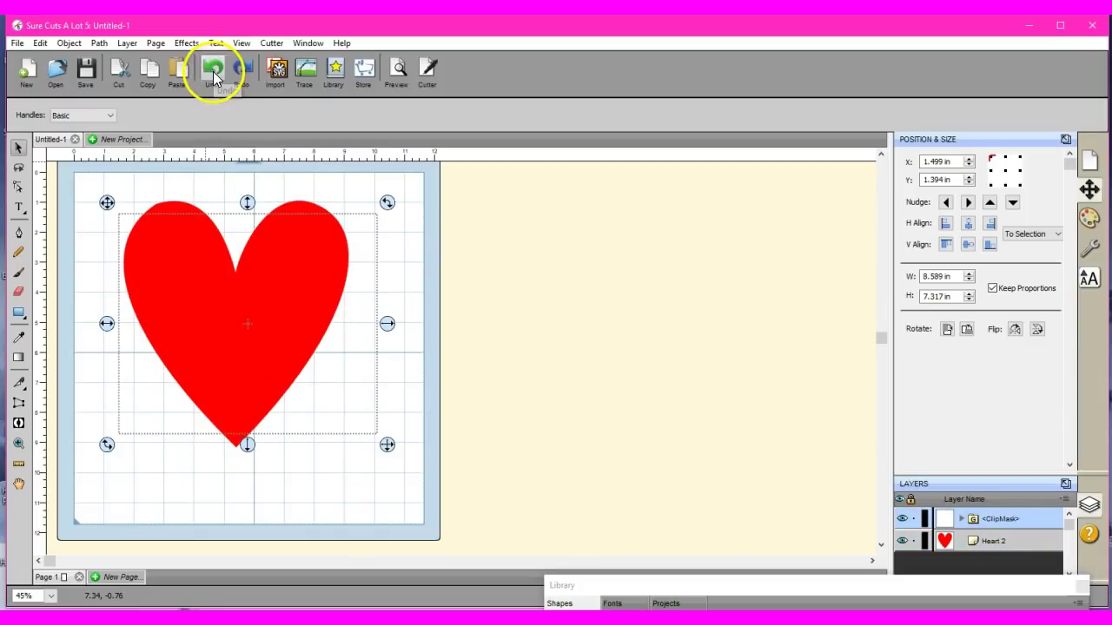
{"action": "left_click", "coordinate": [244, 76]}
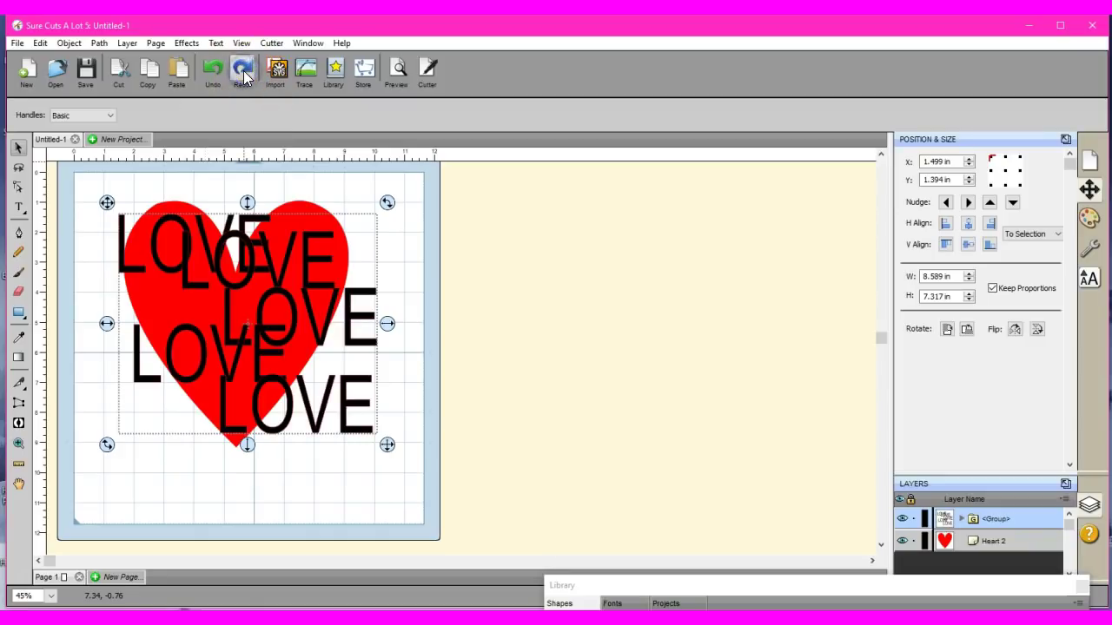
Bring the red heart to the front of the LOVE text, then select both
{"action": "left_click", "coordinate": [535, 284]}
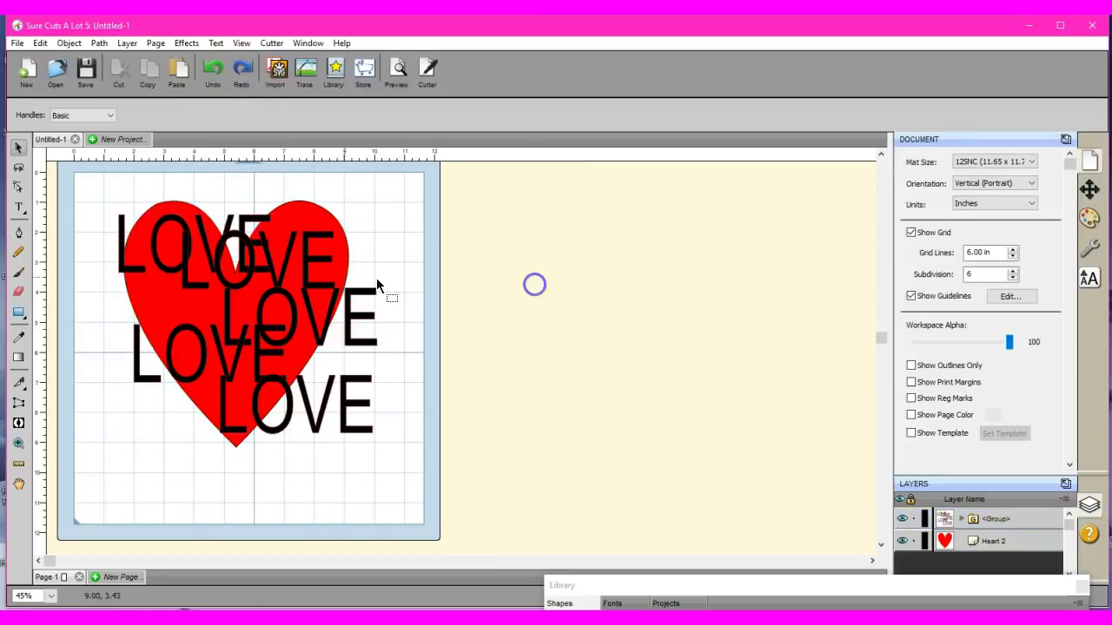
{"action": "left_click", "coordinate": [167, 204]}
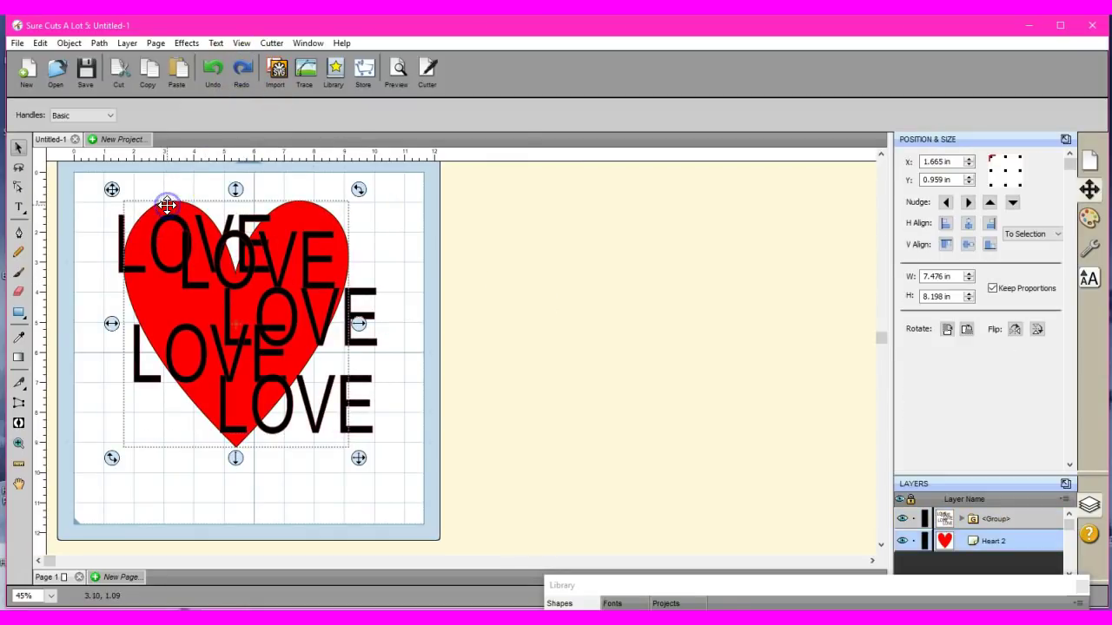
{"action": "left_click", "coordinate": [67, 43]}
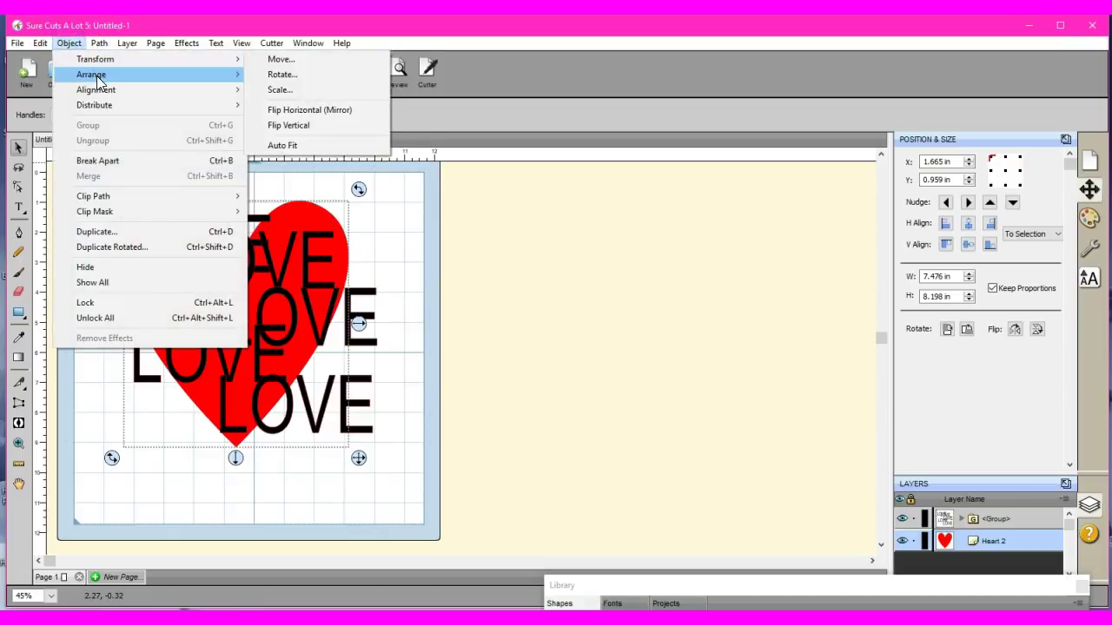
{"action": "mouse_move", "coordinate": [130, 77]}
{"action": "left_click", "coordinate": [277, 76]}
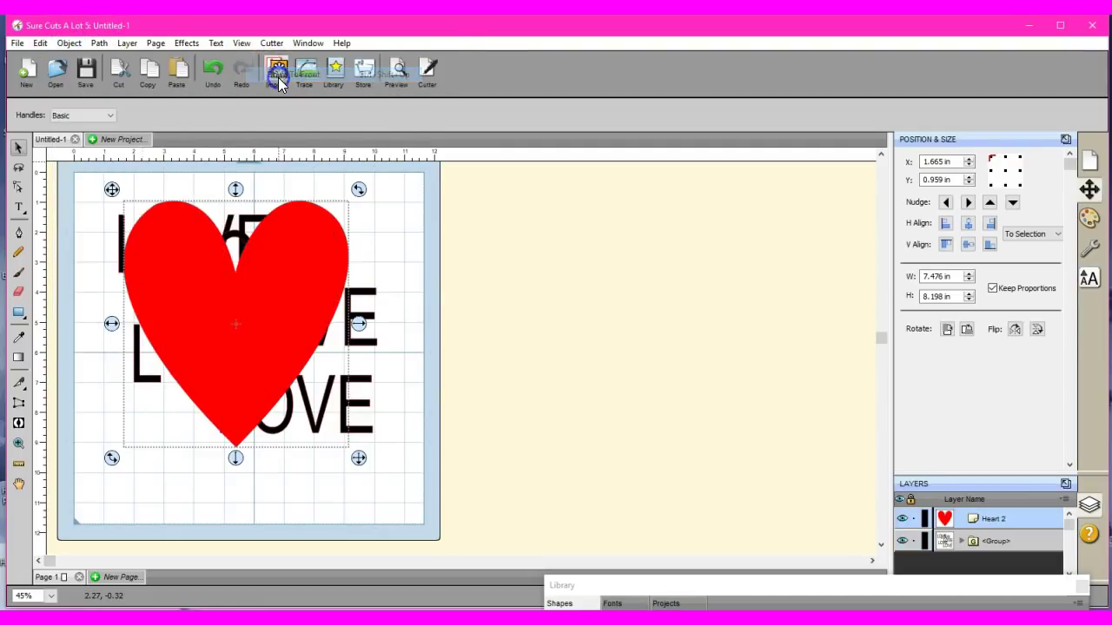
{"action": "left_click_drag", "start_coordinate": [84, 168], "coordinate": [454, 512]}
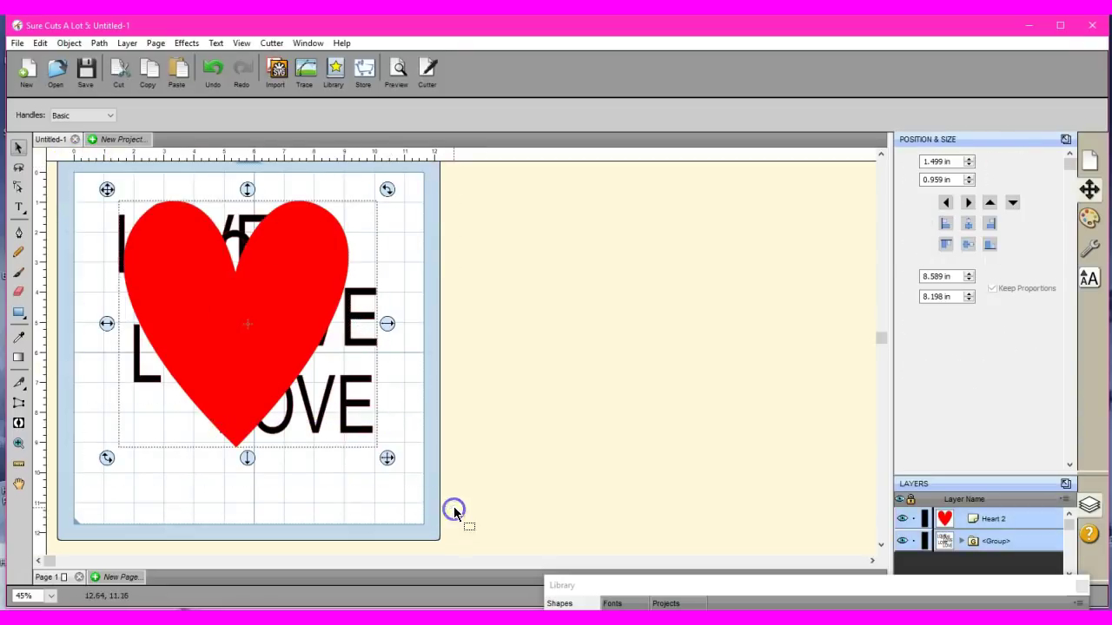
Apply Set Mask so the heart clips the LOVE group, then preview the result
{"action": "left_click", "coordinate": [69, 44]}
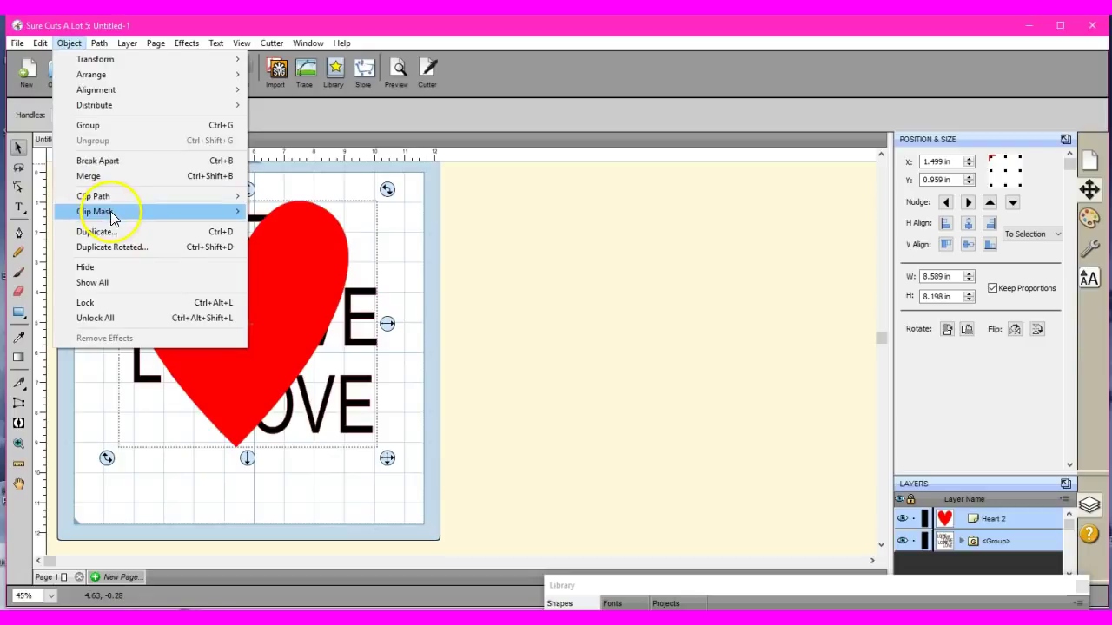
{"action": "mouse_move", "coordinate": [111, 215]}
{"action": "left_click", "coordinate": [304, 212]}
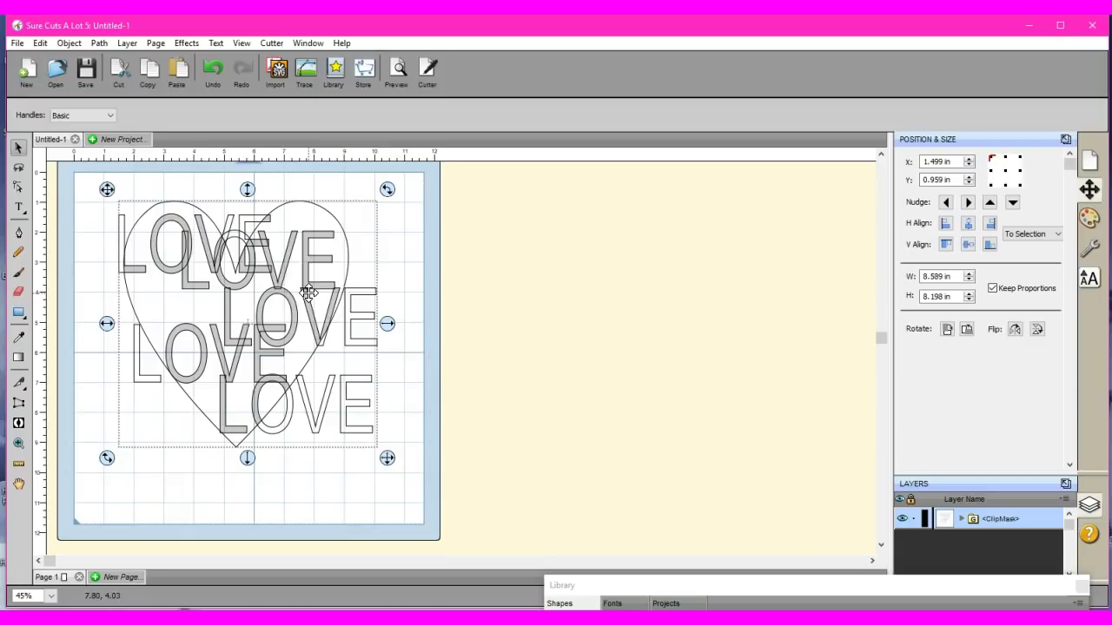
{"action": "left_click", "coordinate": [396, 79]}
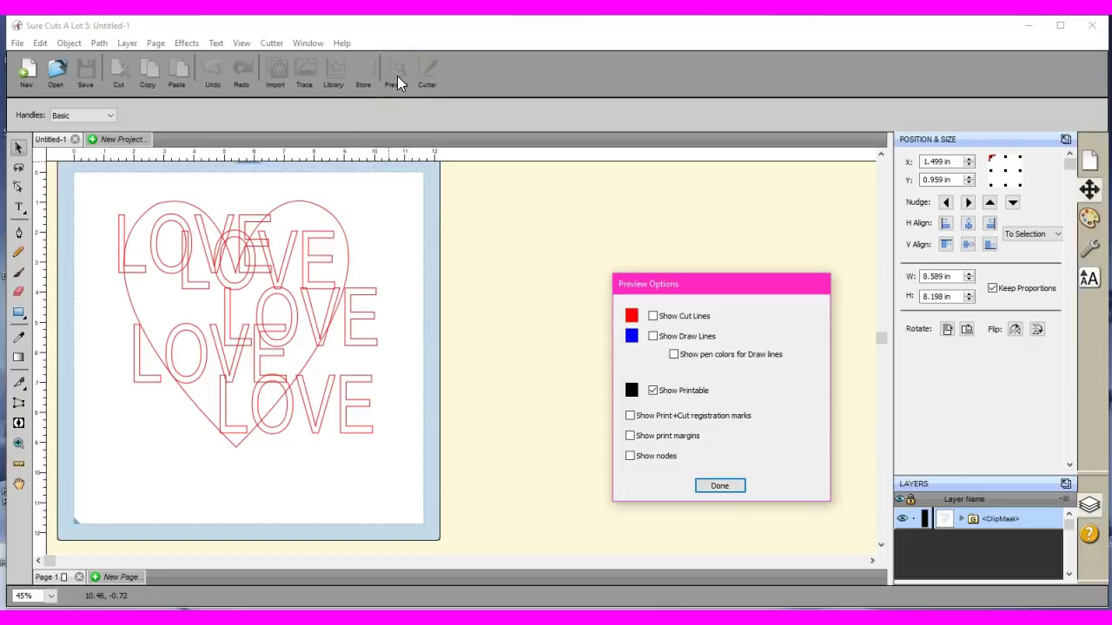
{"action": "left_click", "coordinate": [715, 487]}
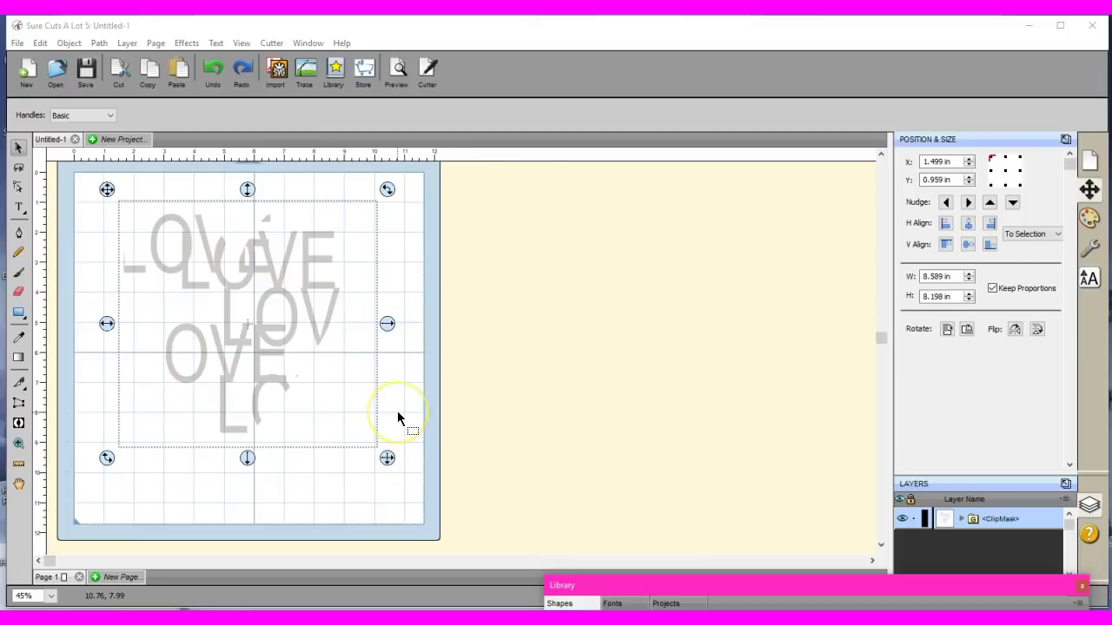